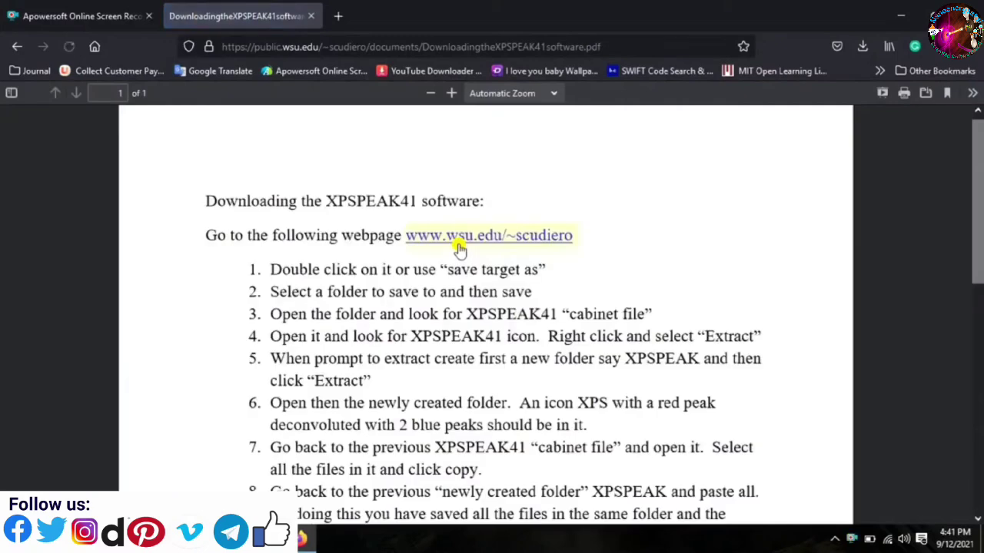
pyautogui.click(482, 246)
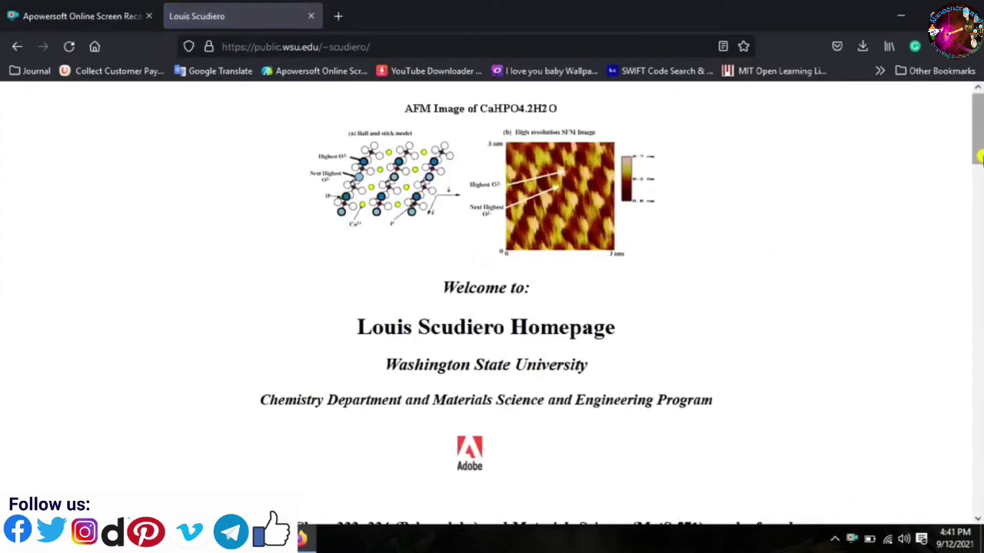
pyautogui.moveTo(978, 157); pyautogui.dragTo(973, 209)
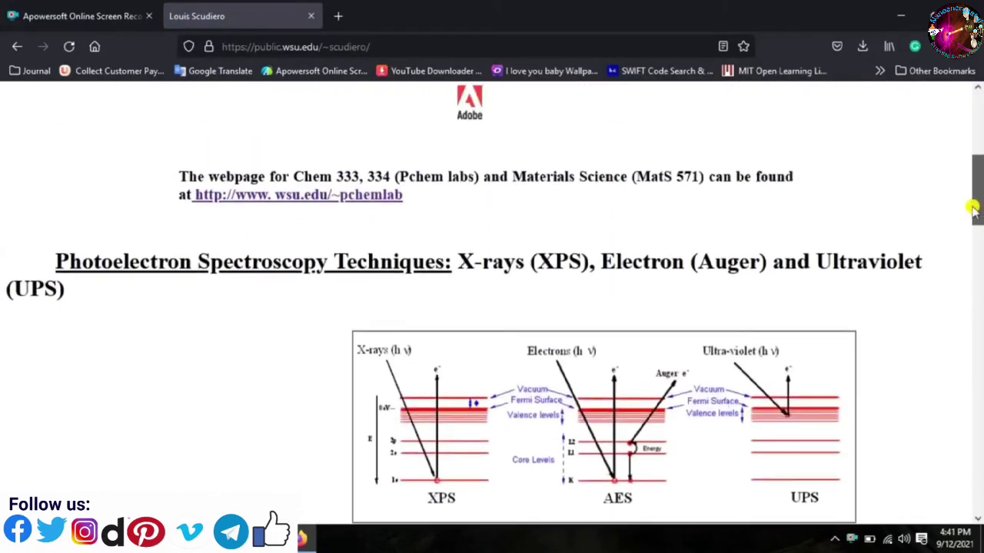
pyautogui.click(311, 198)
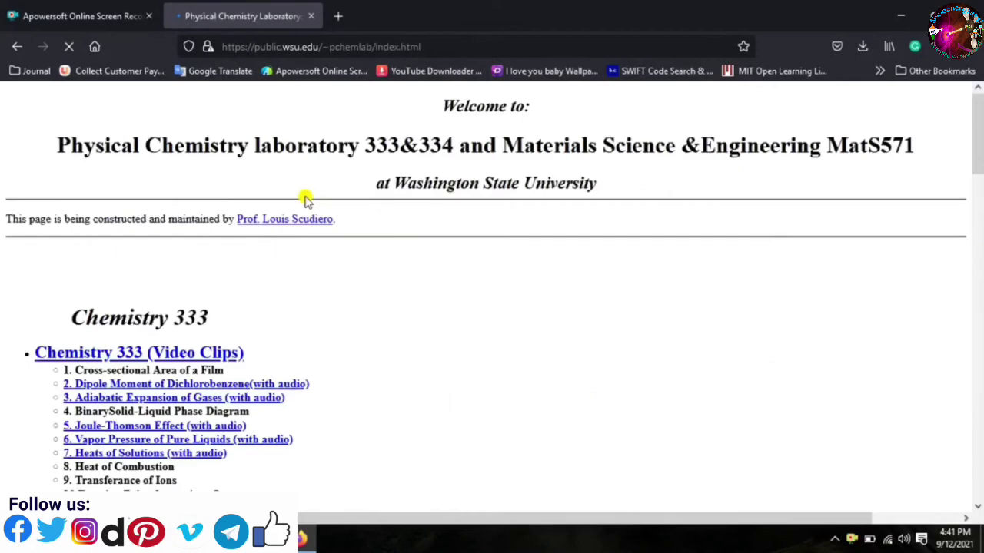
# - Download the XPSpeak41 software from the References row of the course table, saving Xpspeak41.zip as a file
pyautogui.moveTo(980, 175); pyautogui.dragTo(980, 426)
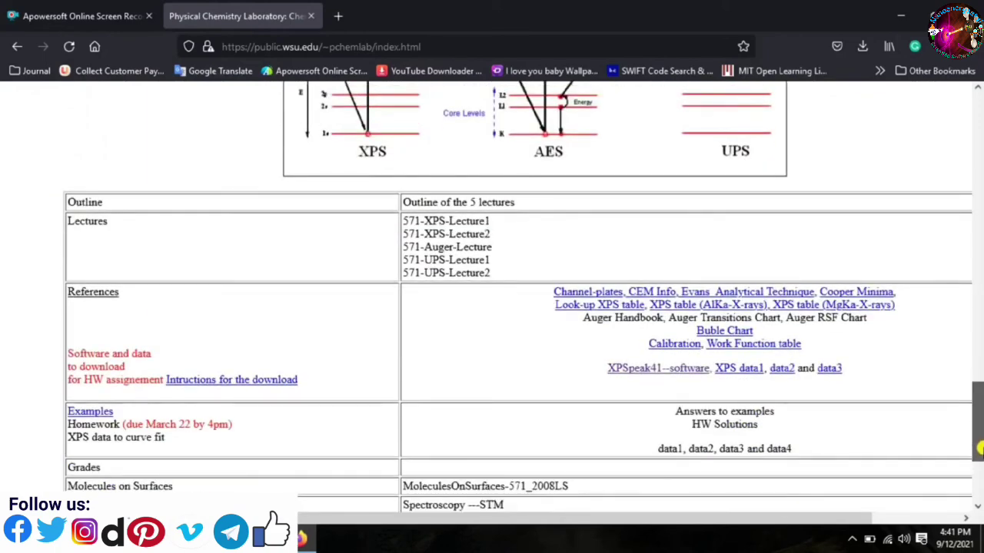
pyautogui.click(638, 377)
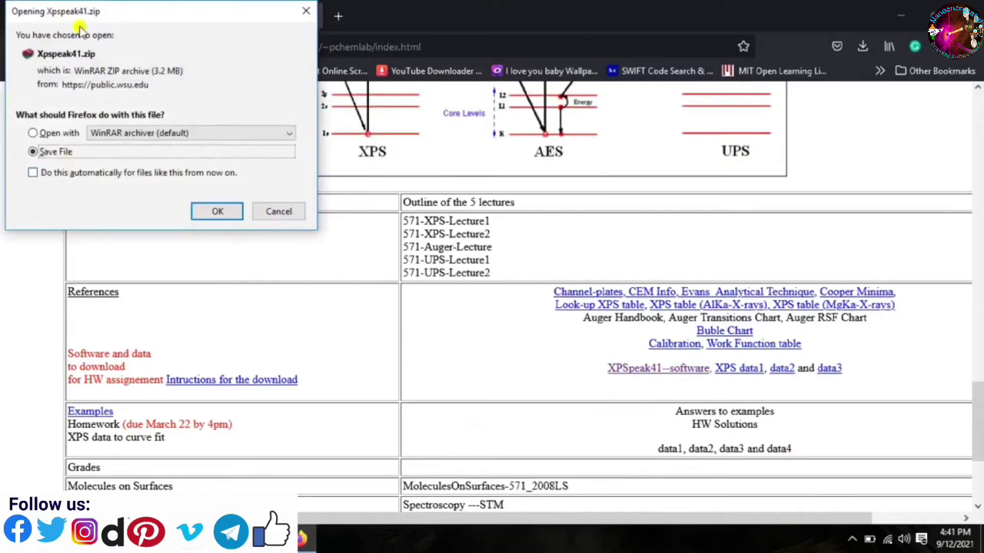
pyautogui.click(217, 211)
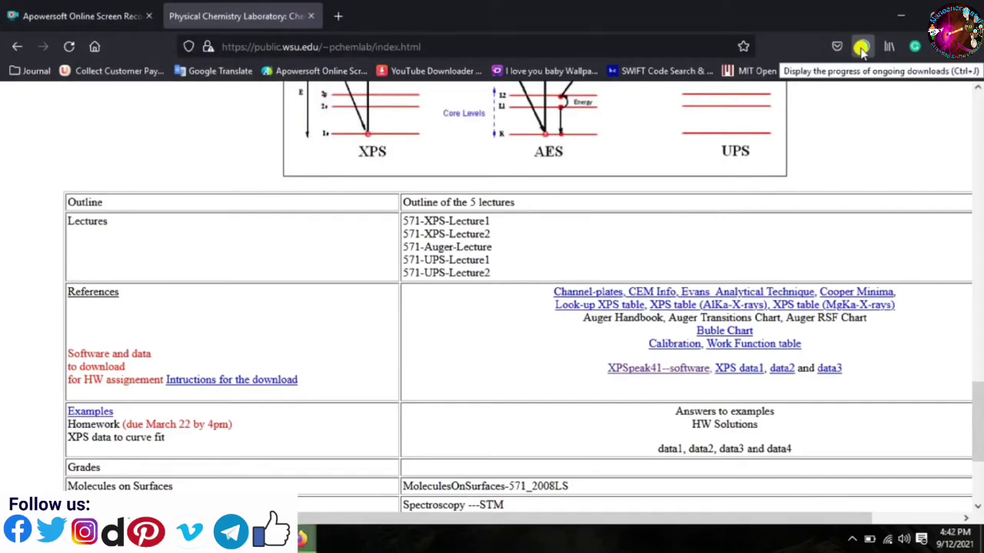
# - Locate the downloaded Xpspeak41 archive in its folder and extract it there into its own Xpspeak41 folder
pyautogui.click(861, 49)
pyautogui.click(853, 87)
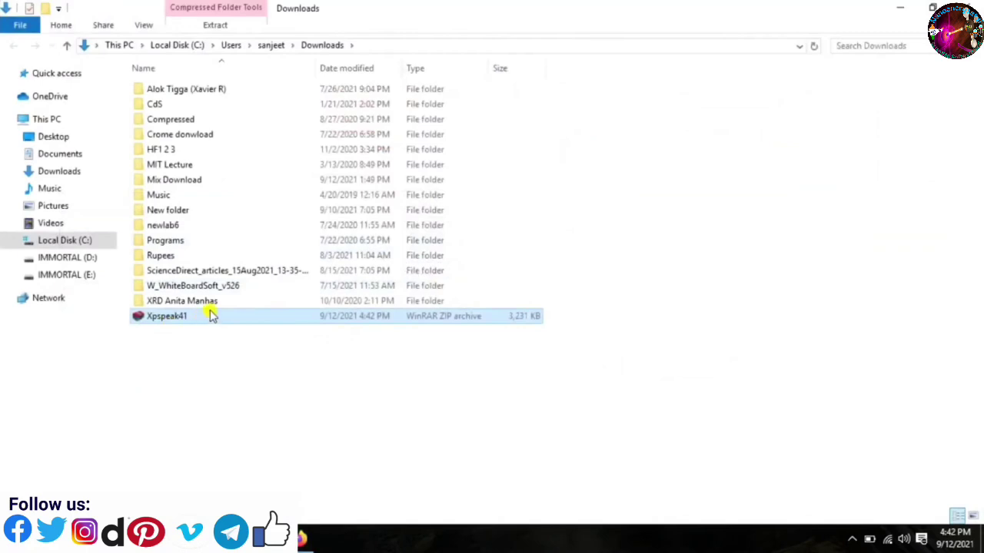
pyautogui.rightClick(213, 315)
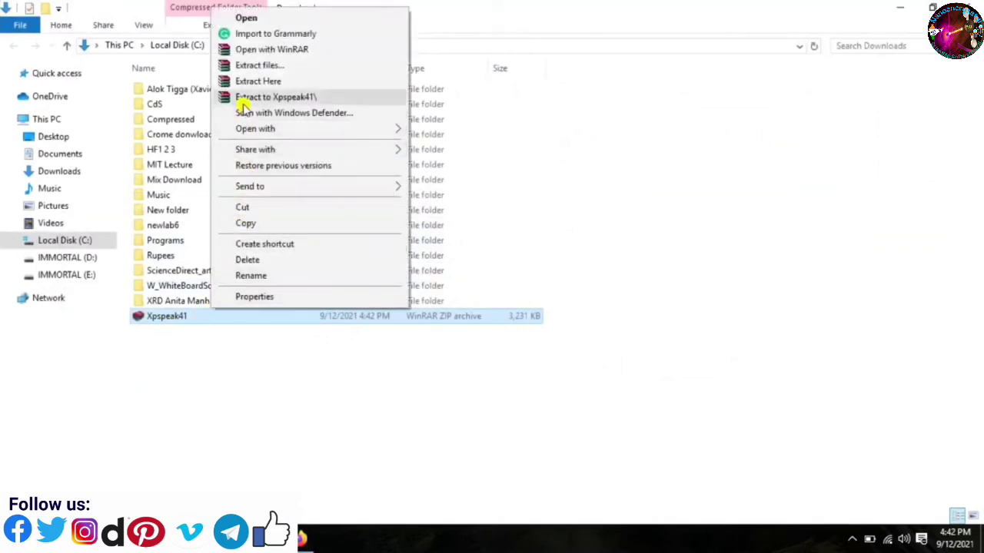
pyautogui.click(242, 98)
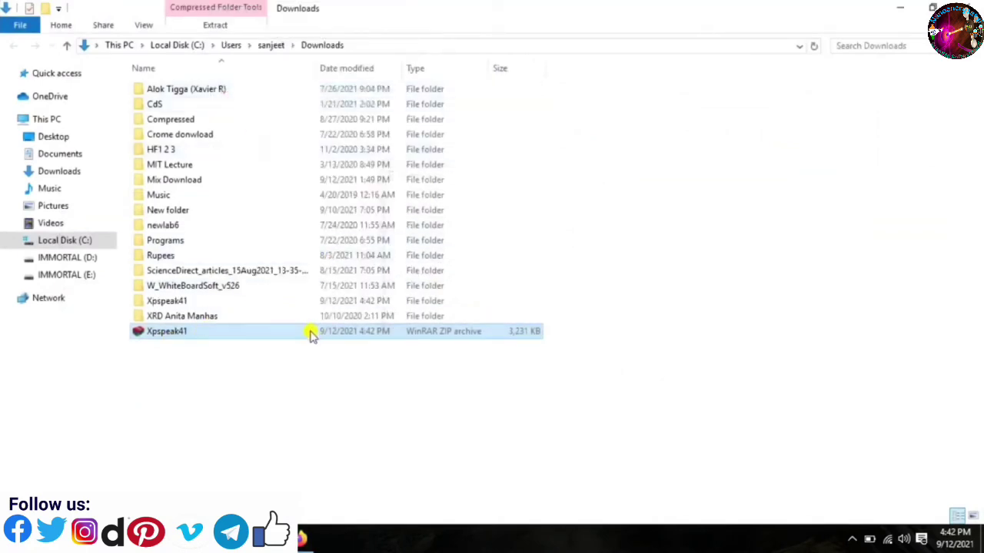
# - Run setup from the extracted Xpspeak41 folder and start installing XPSPEAK 4.1 in the default directory with the program group XPSPEAK
pyautogui.doubleClick(176, 303)
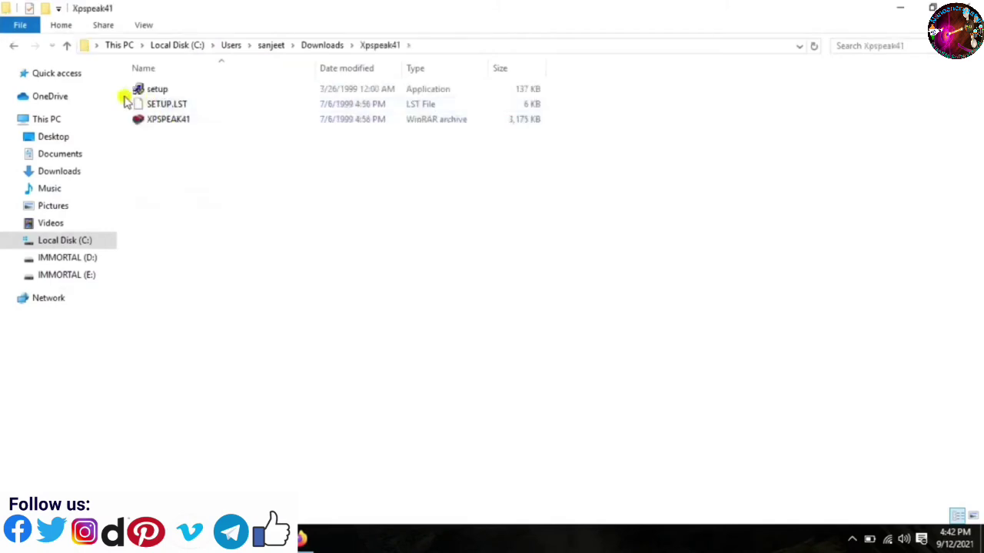
pyautogui.click(181, 89)
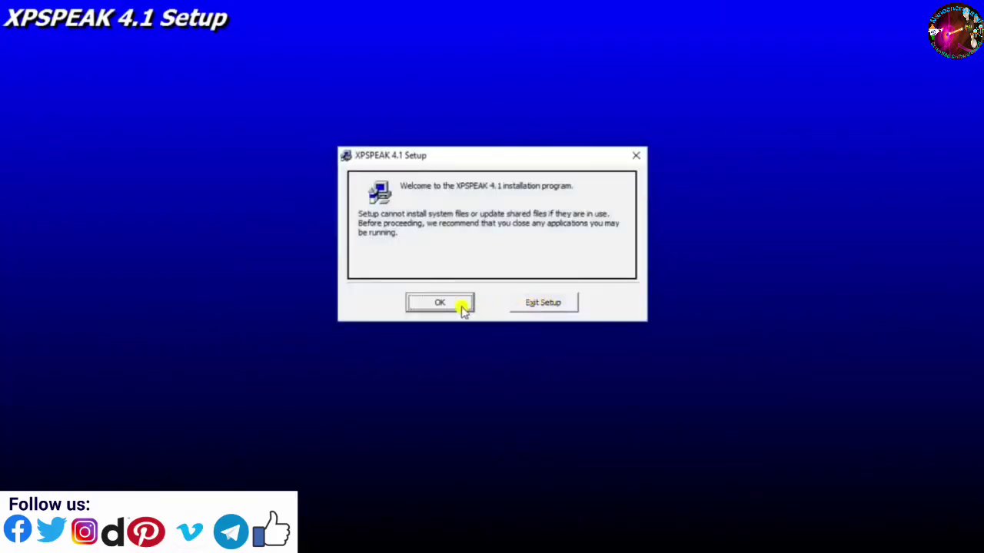
pyautogui.click(463, 306)
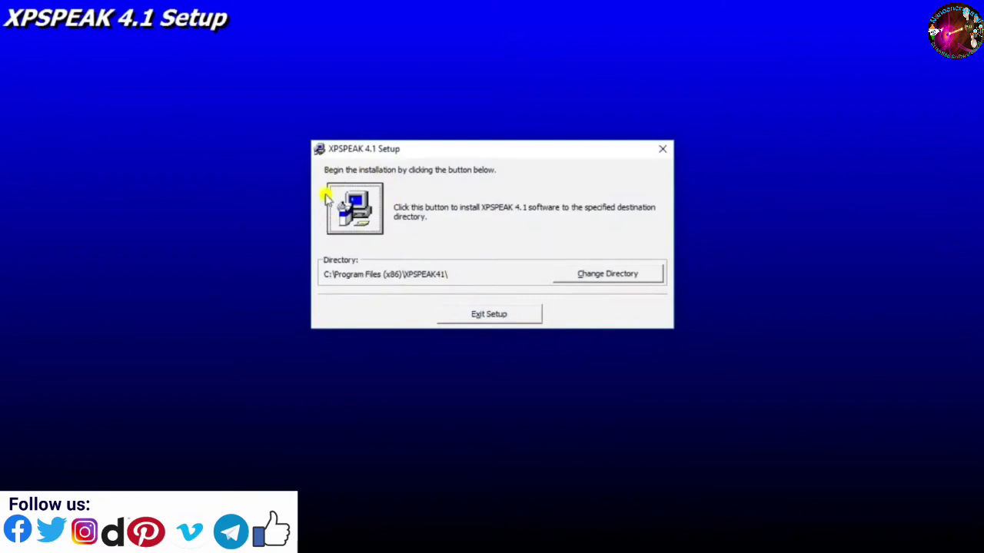
pyautogui.click(374, 213)
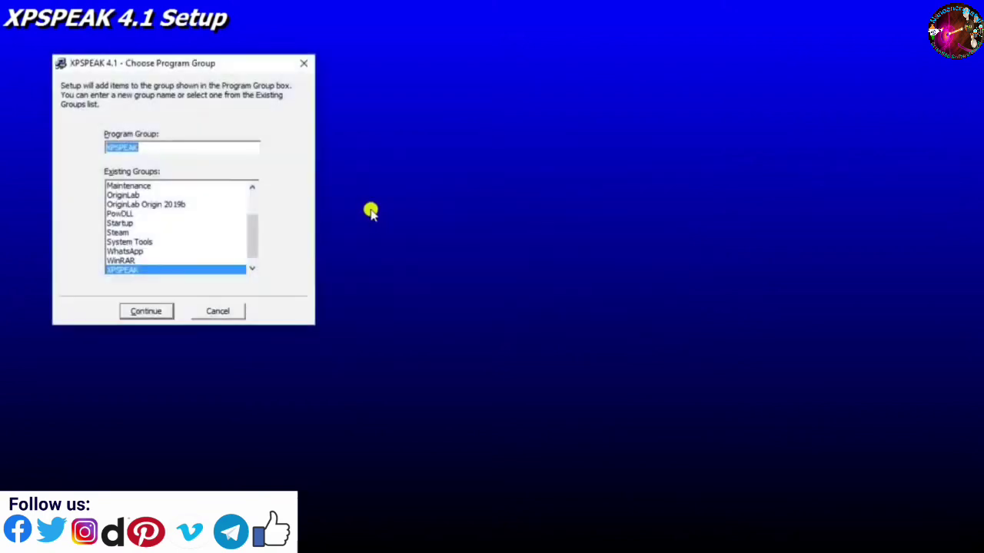
pyautogui.click(153, 311)
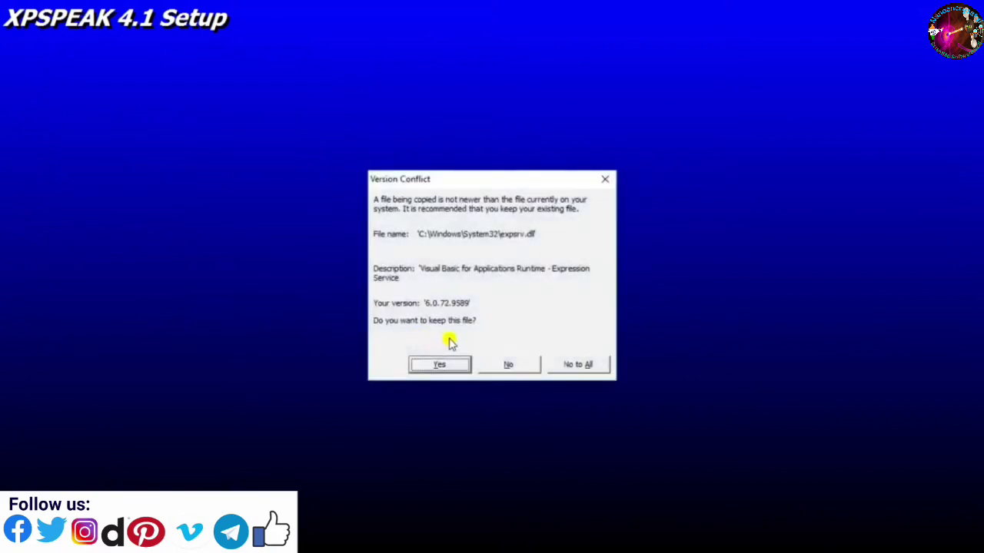
# - Keep the existing system files in both version conflicts and finish the XPSPEAK 4.1 setup
pyautogui.click(434, 367)
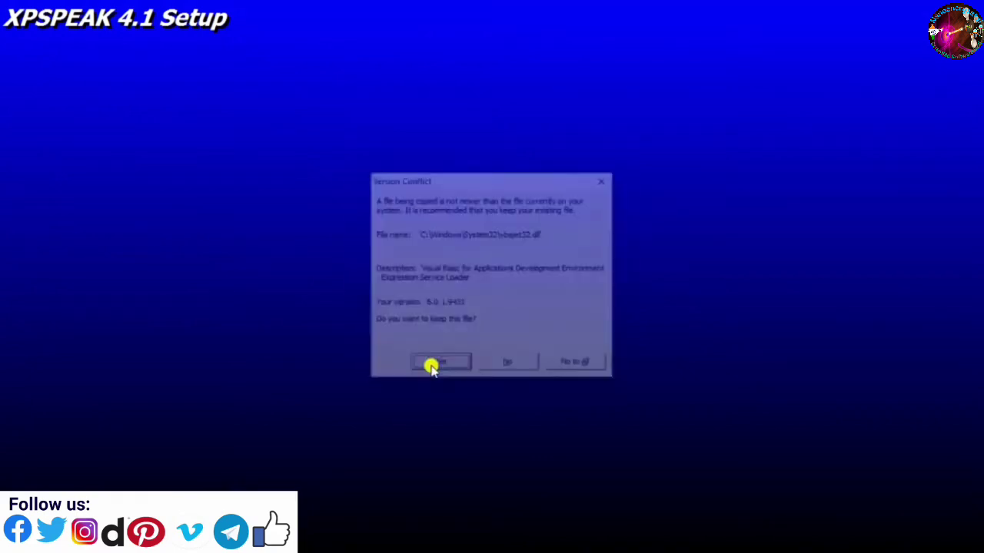
pyautogui.click(434, 367)
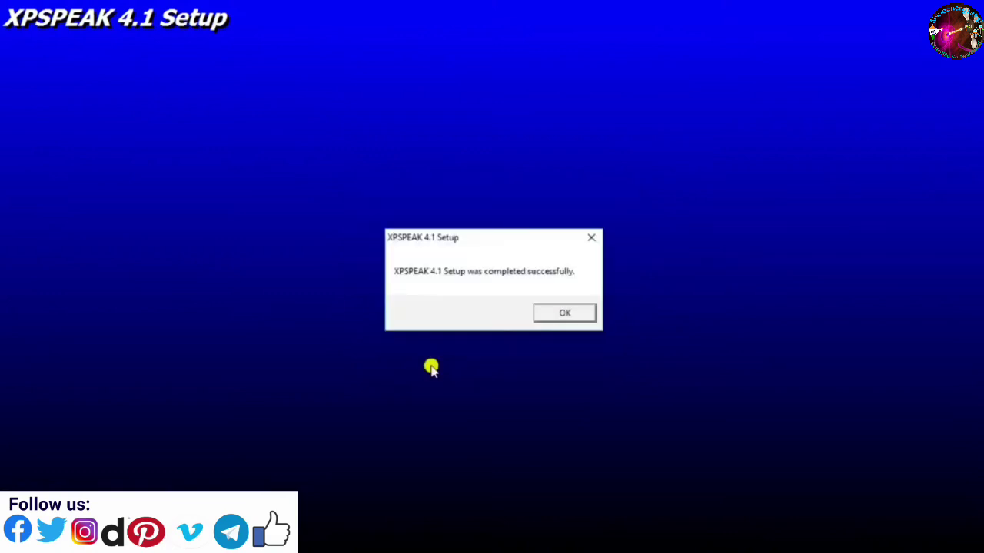
pyautogui.click(565, 315)
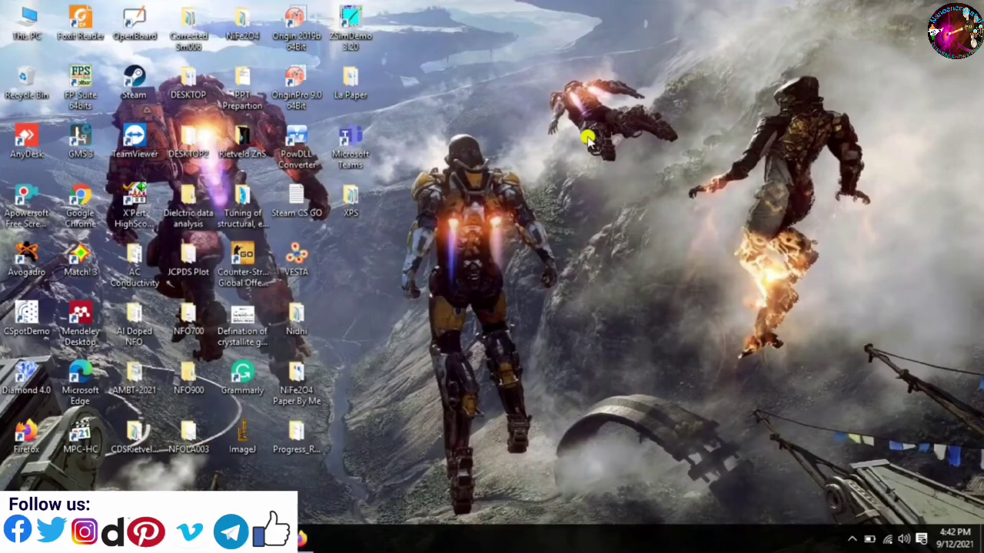
# - Place a shortcut for the recently added XPSPEAK41 program on the desktop and refresh the desktop
pyautogui.rightClick(588, 138)
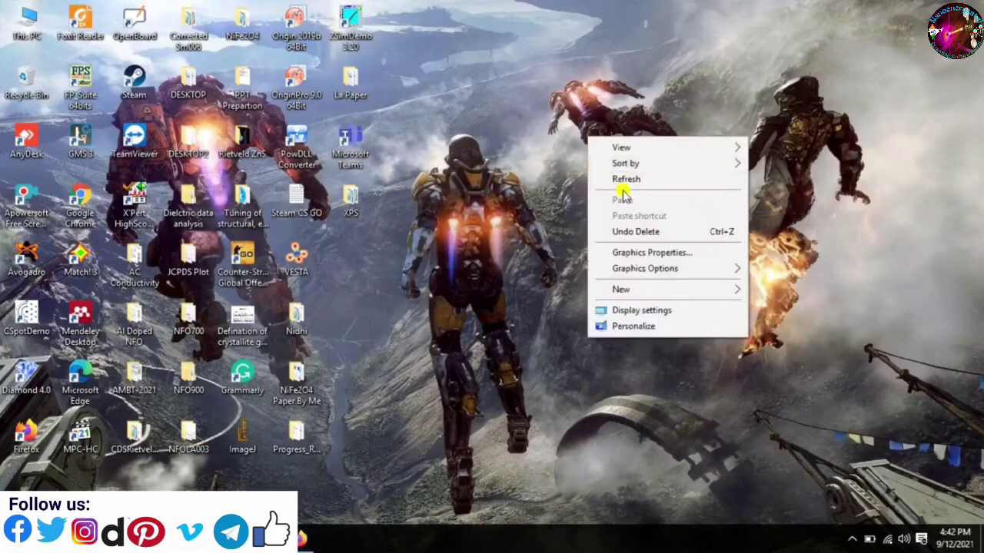
pyautogui.click(619, 182)
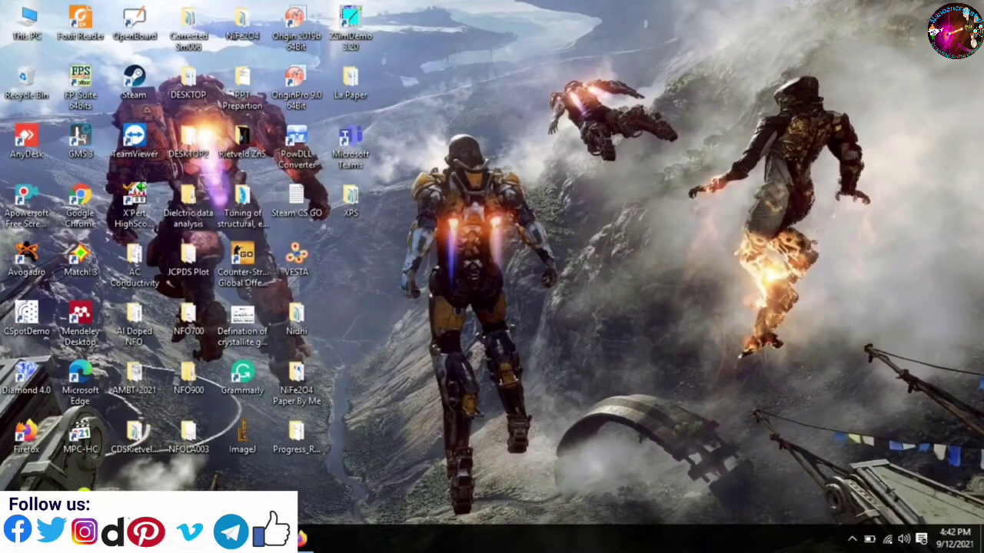
pyautogui.click(16, 538)
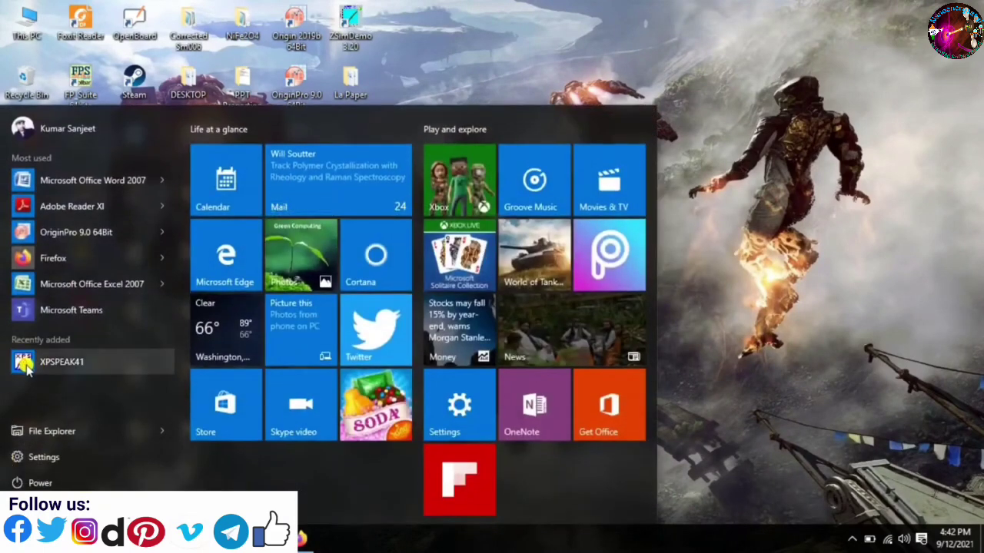
pyautogui.moveTo(48, 367); pyautogui.dragTo(802, 345)
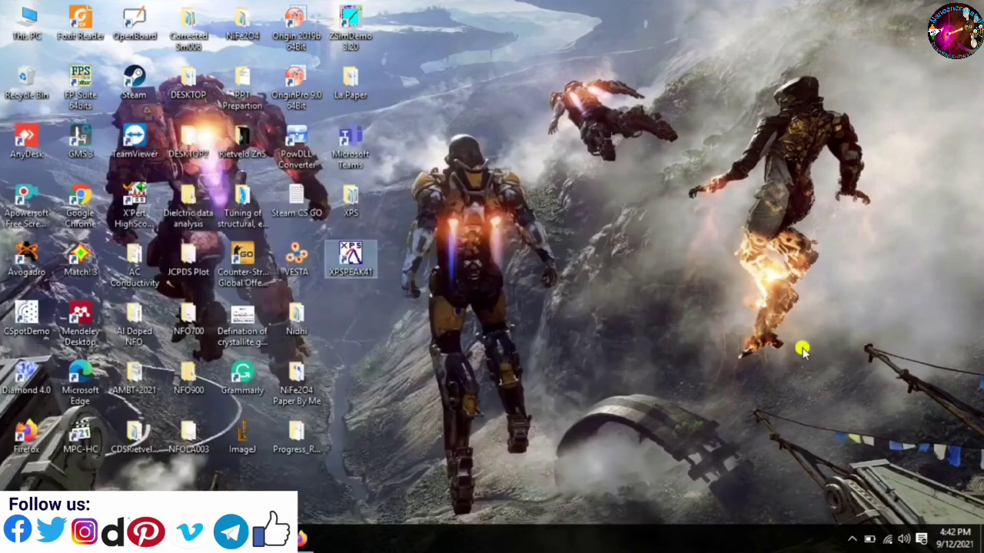
pyautogui.click(457, 189)
pyautogui.rightClick(457, 190)
pyautogui.click(490, 227)
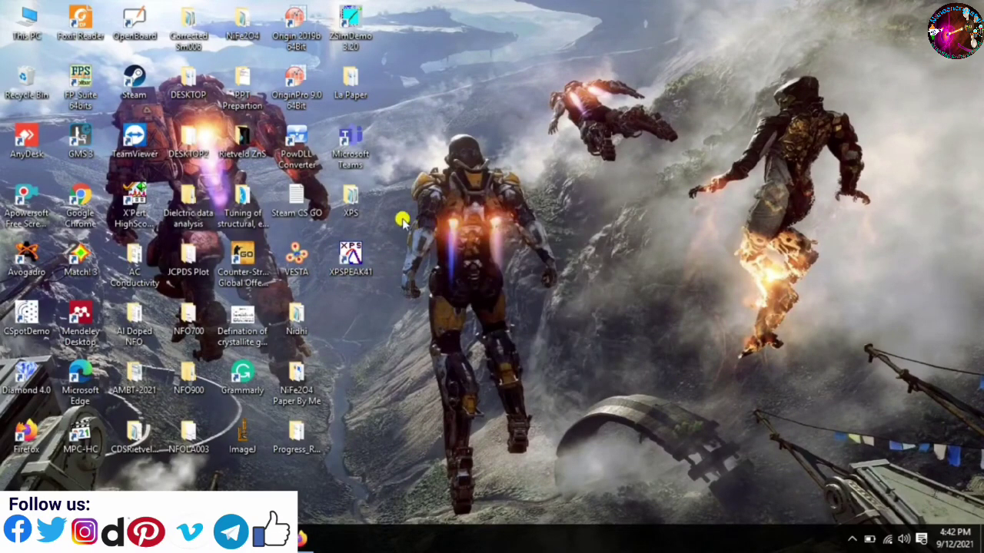
# - Delete the XPS DAT file from the desktop's XPS folder, keeping the ASC file, and minimise the folder window
pyautogui.doubleClick(347, 195)
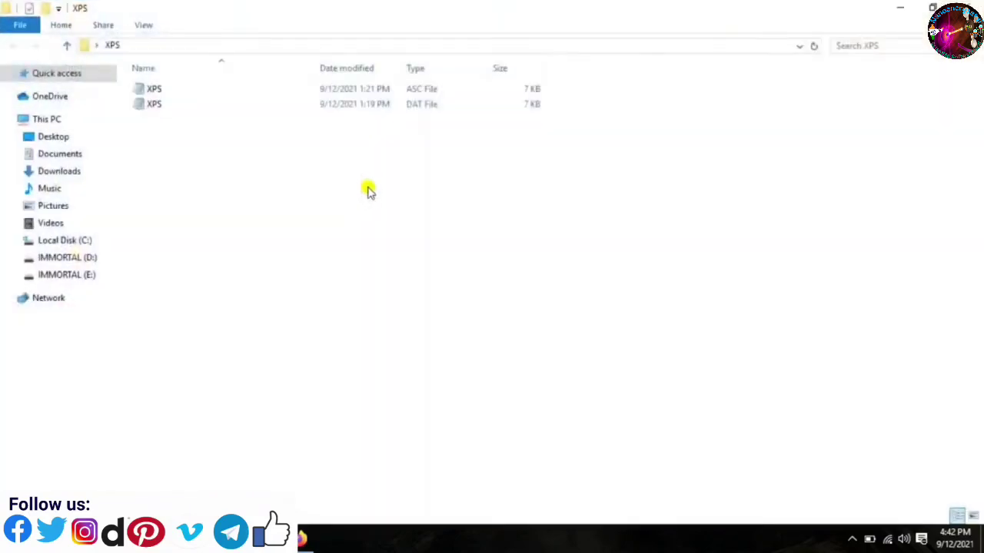
pyautogui.click(419, 90)
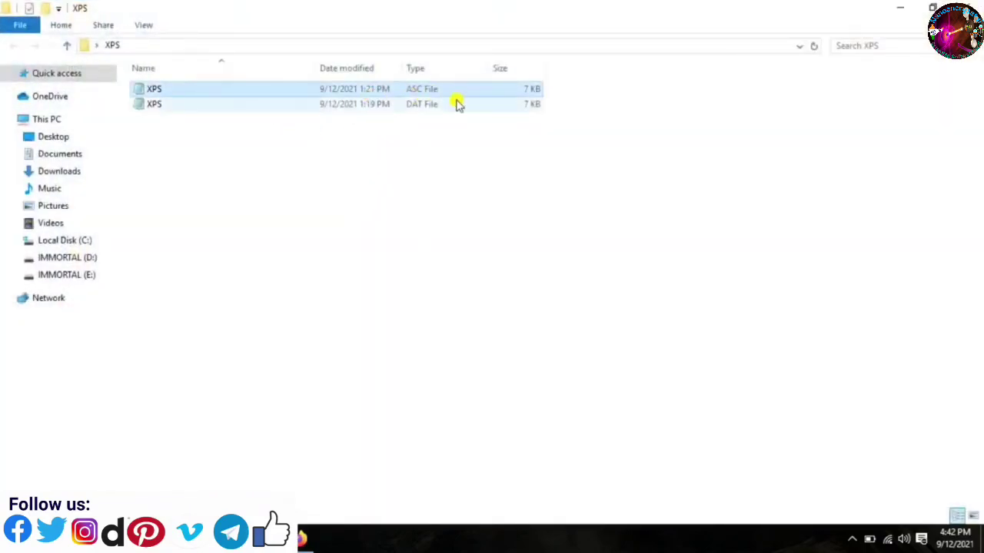
pyautogui.click(418, 105)
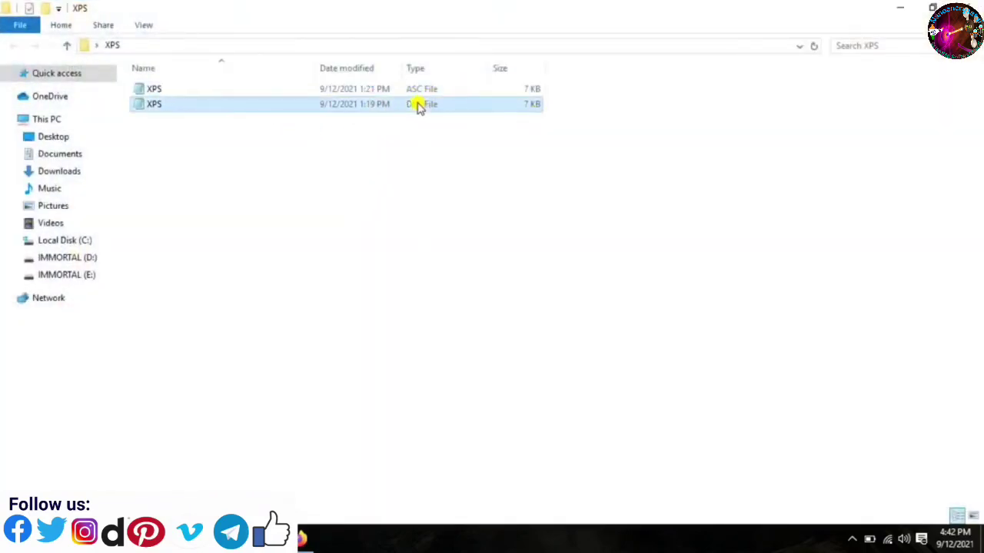
pyautogui.press('Delete')
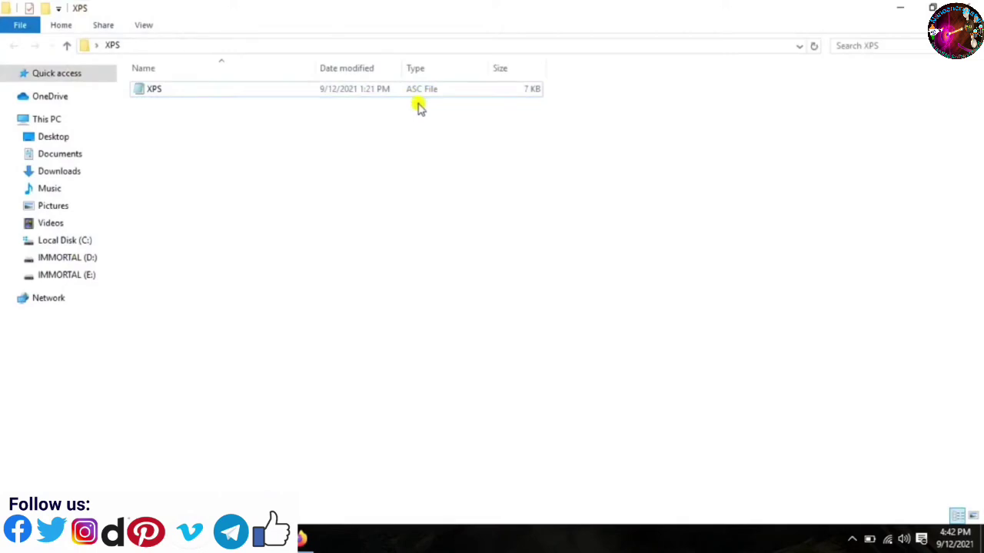
pyautogui.click(898, 7)
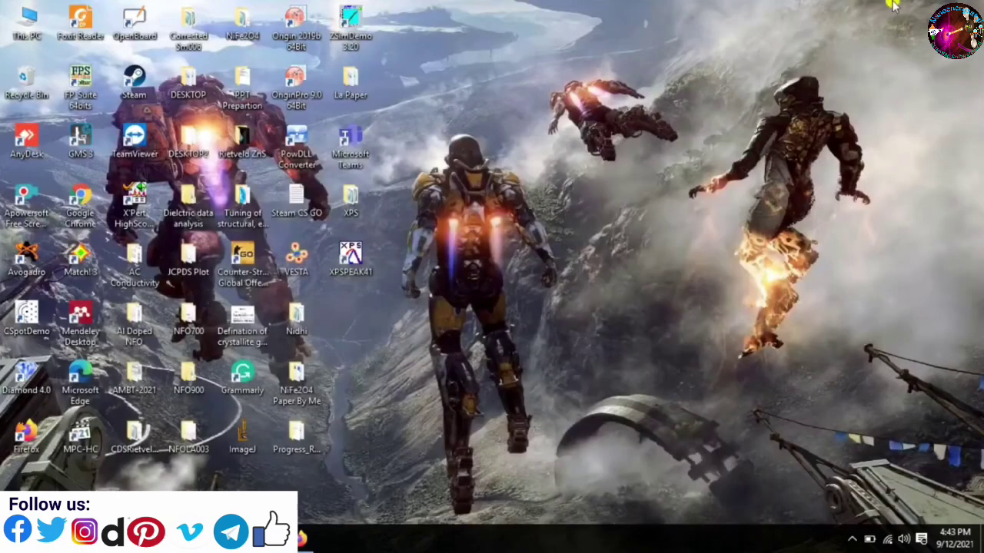
# - Launch XPSPEAK41 from the desktop and move the XPS Peak Fit window away from the XPS Peak Processing window
pyautogui.doubleClick(351, 259)
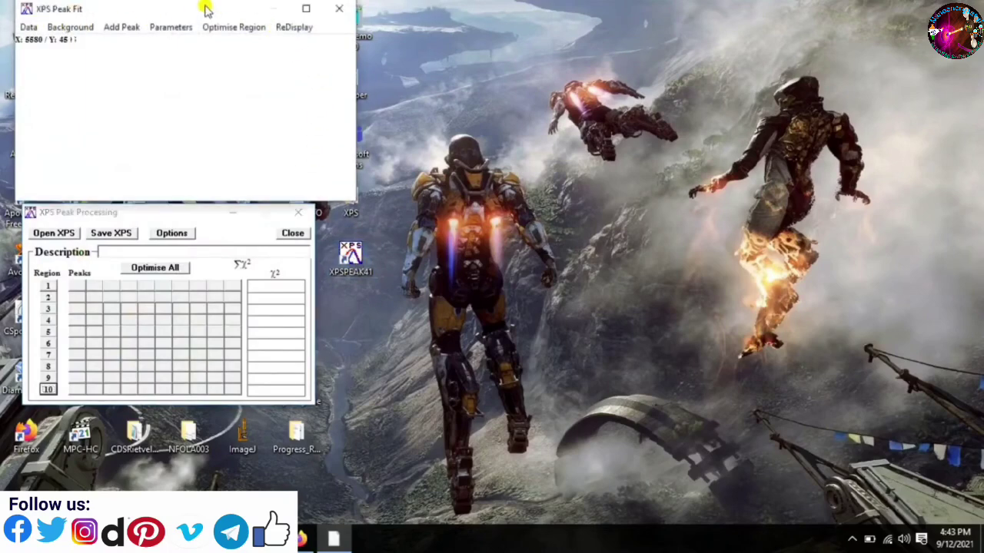
pyautogui.moveTo(204, 8); pyautogui.dragTo(600, 25)
pyautogui.click(241, 225)
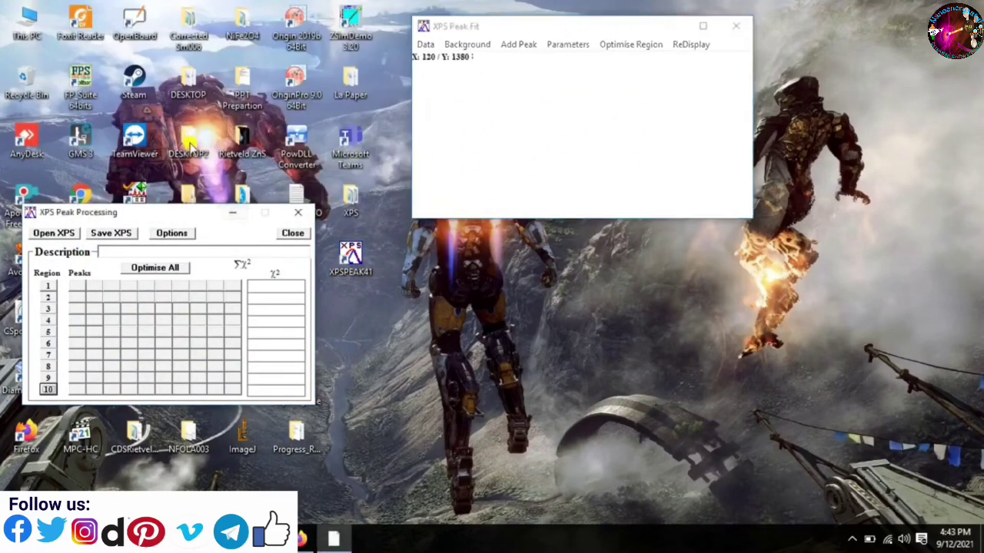
pyautogui.moveTo(607, 28); pyautogui.dragTo(461, 0)
pyautogui.click(929, 7)
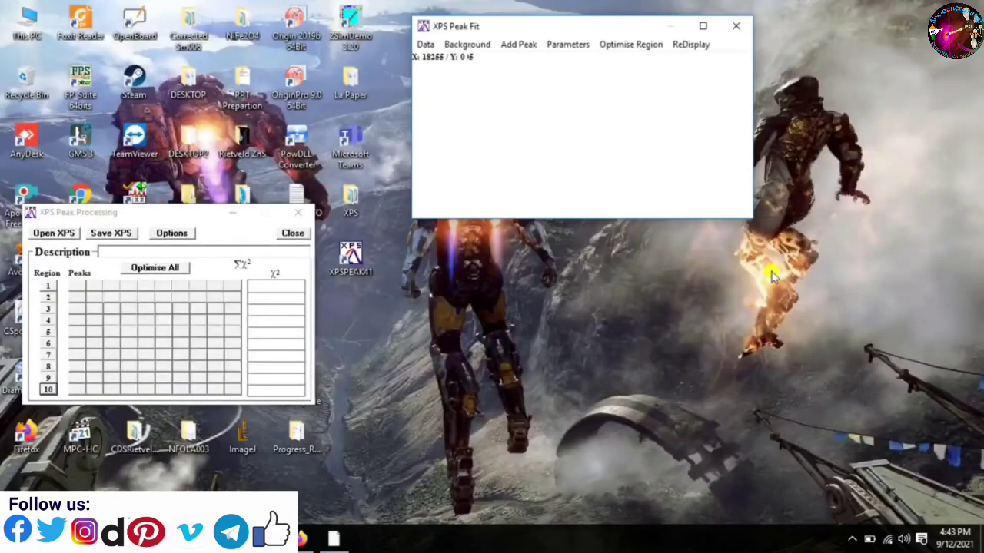
# - Import the XPS data file in ASCII format from the desktop's XPS folder into the XPS Peak Fit window
pyautogui.click(425, 45)
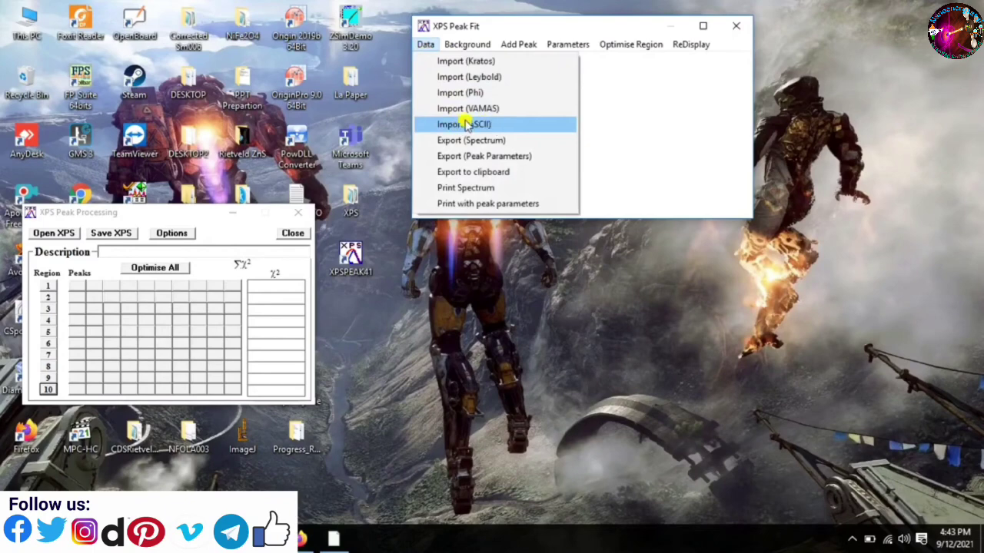
pyautogui.click(467, 125)
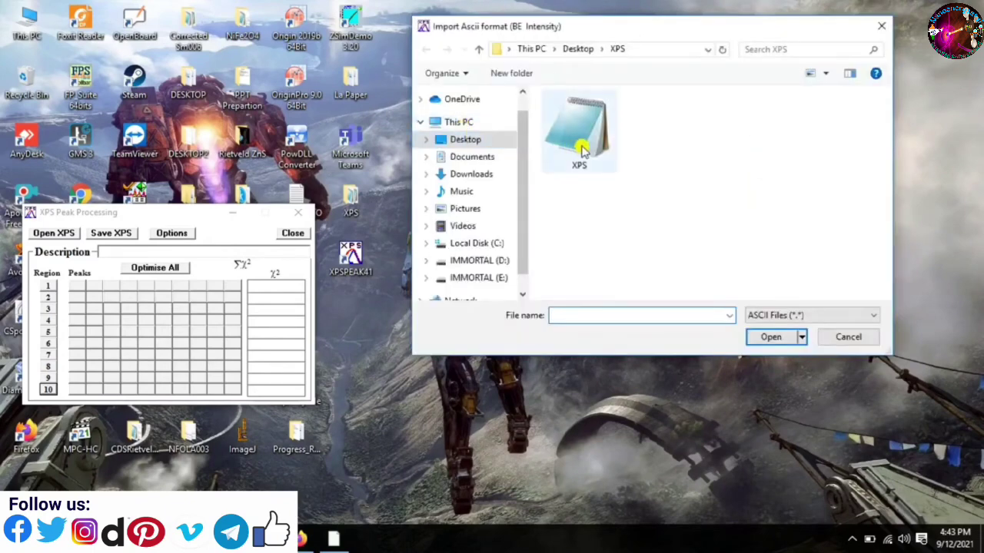
pyautogui.click(485, 140)
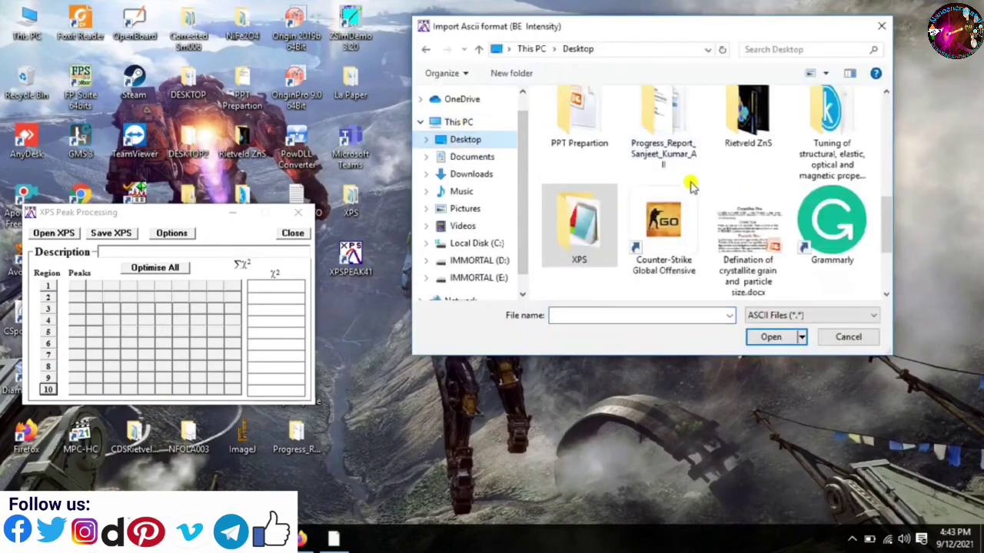
pyautogui.doubleClick(584, 215)
pyautogui.click(593, 151)
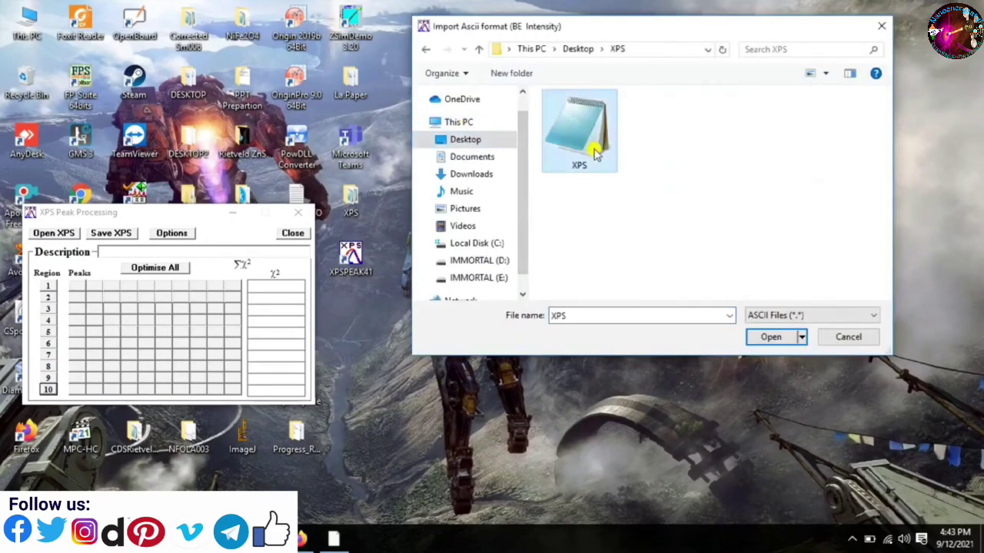
pyautogui.click(766, 338)
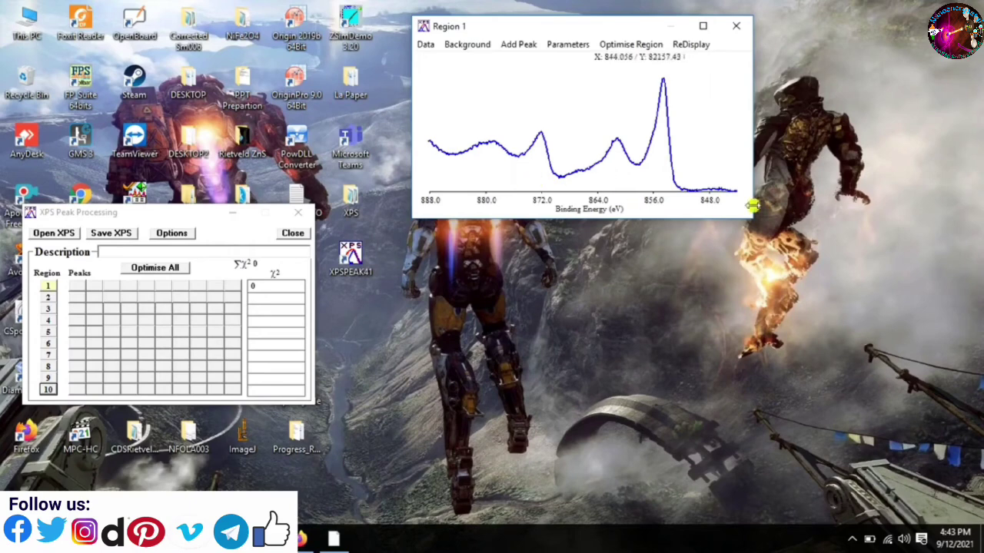
# - Open the background settings for Region 1, move them clear of the spectrum, and apply a Shirley background
pyautogui.click(455, 43)
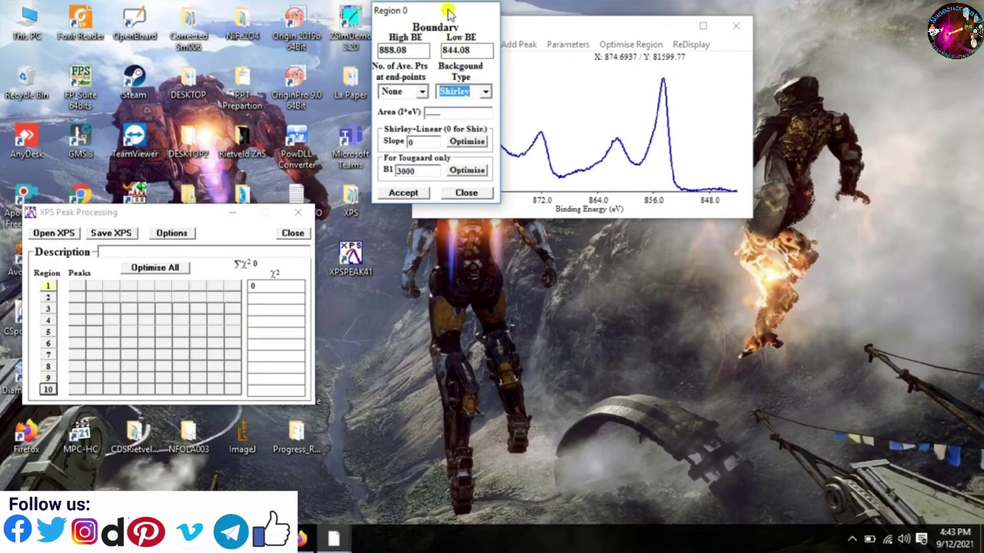
pyautogui.moveTo(449, 10); pyautogui.dragTo(267, 43)
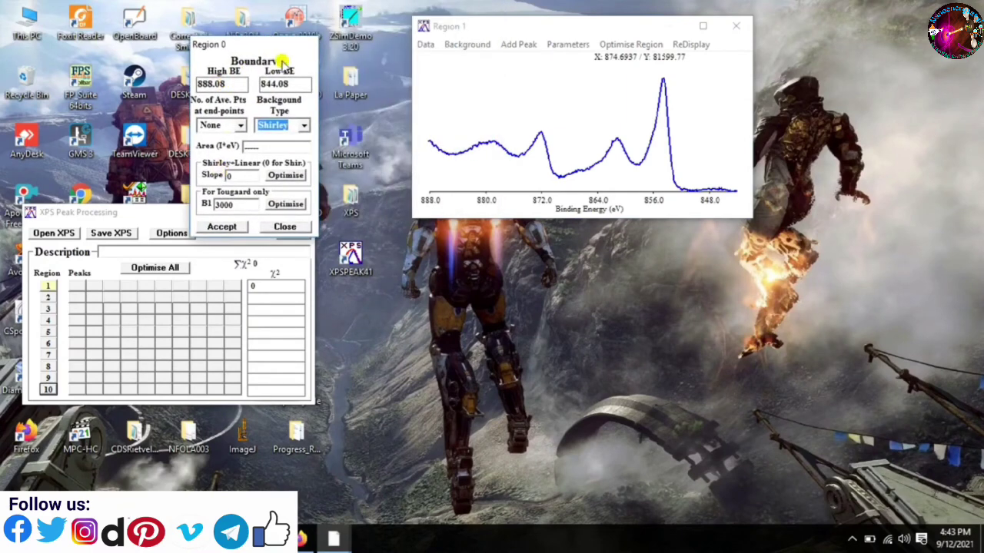
pyautogui.click(222, 228)
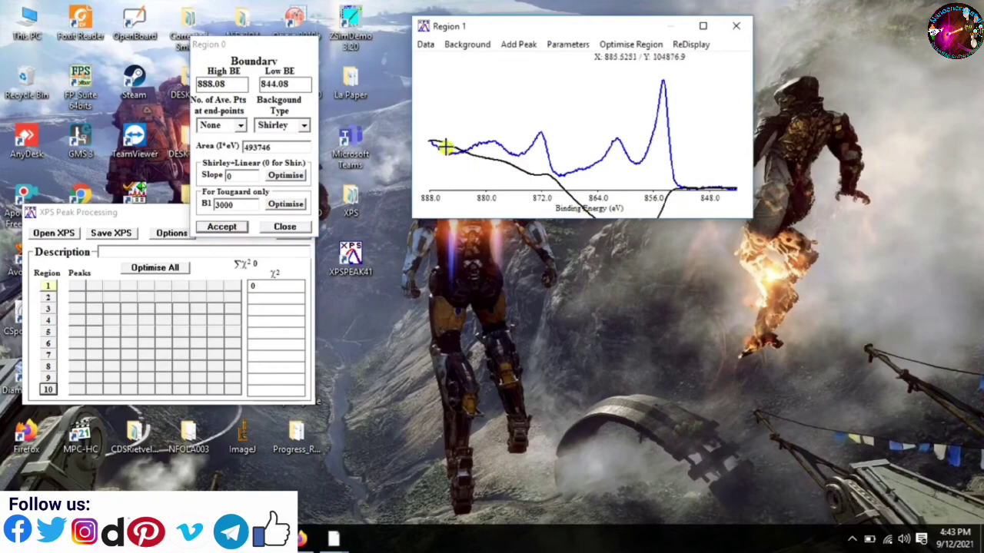
# - Try a Tougaard background on the Region 1 spectrum
pyautogui.click(304, 125)
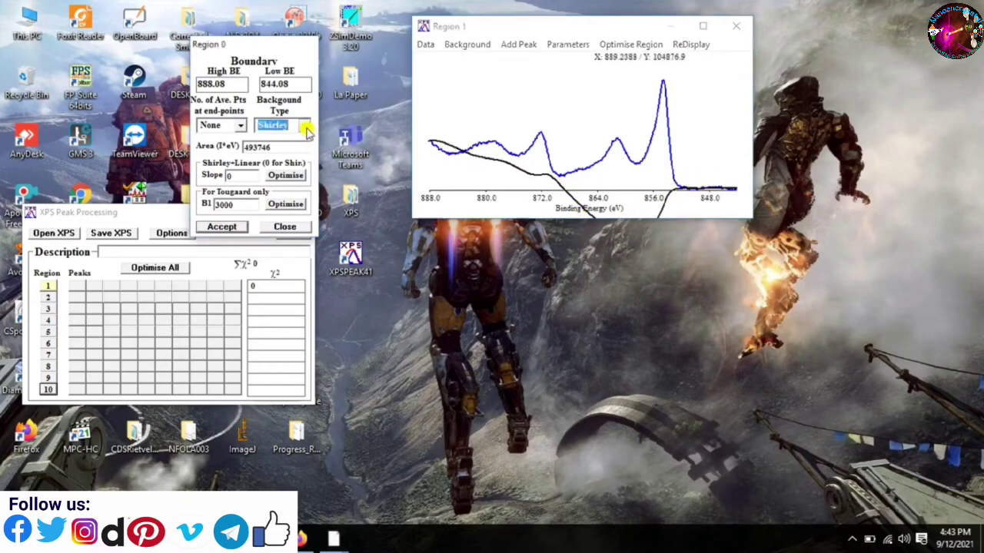
pyautogui.click(295, 159)
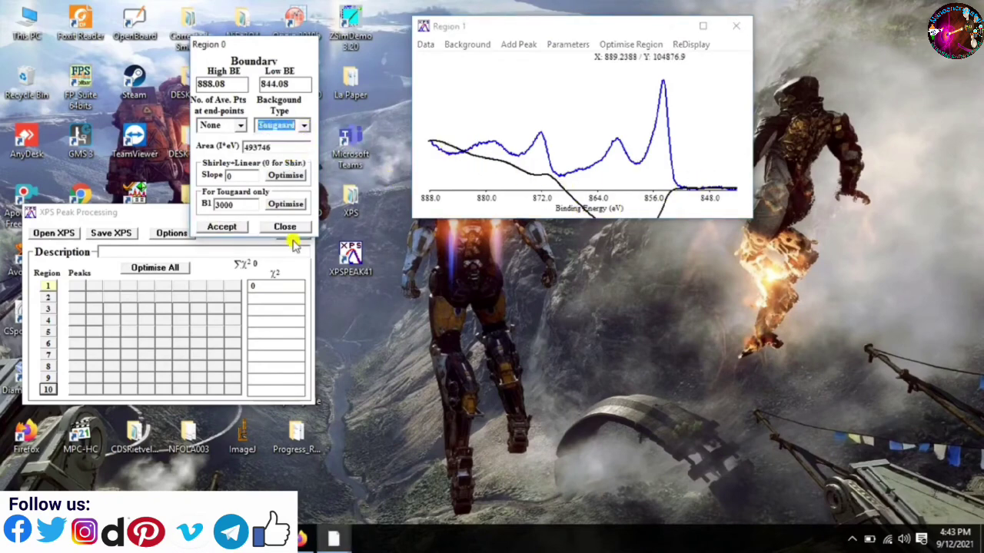
pyautogui.click(221, 226)
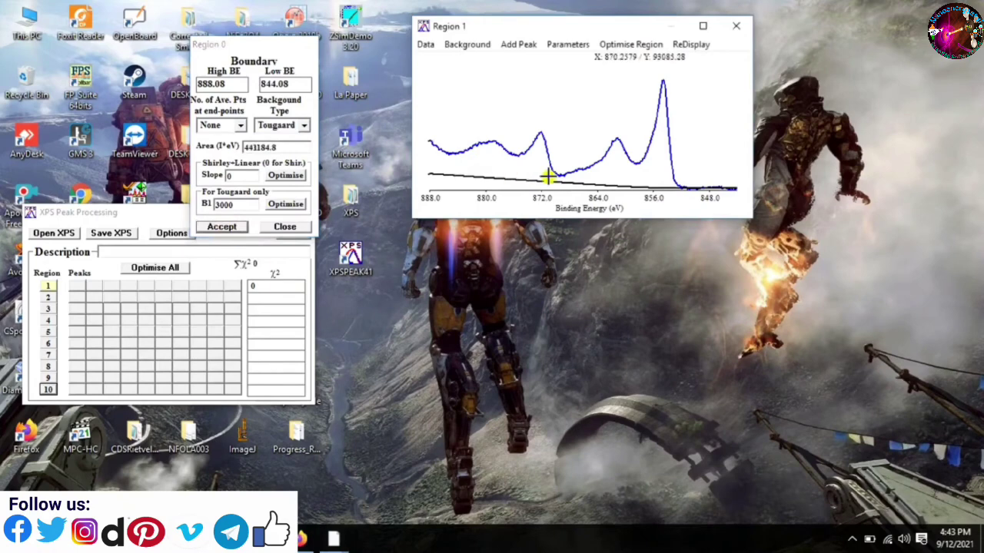
# - Change the Region 1 background type to Linear and apply it to the spectrum
pyautogui.click(305, 131)
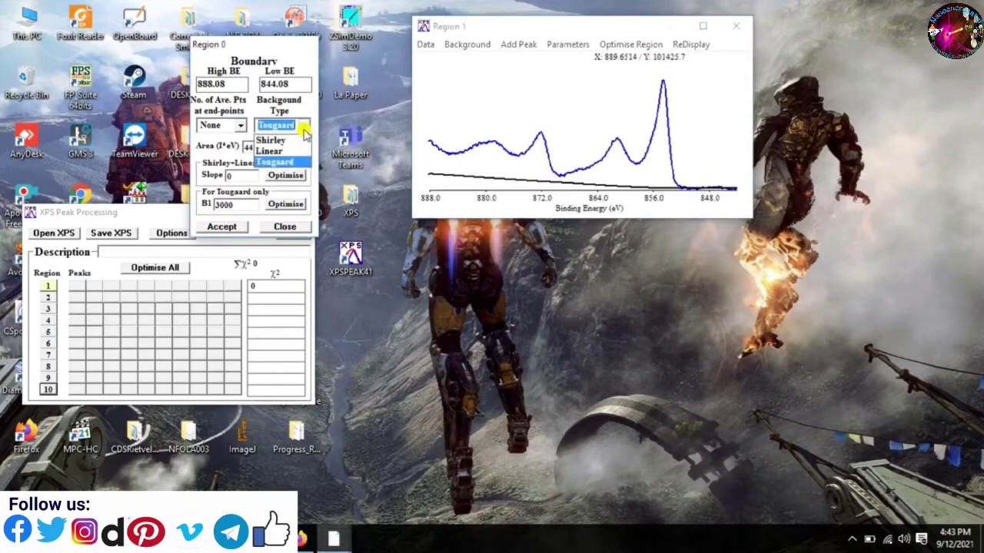
pyautogui.click(286, 151)
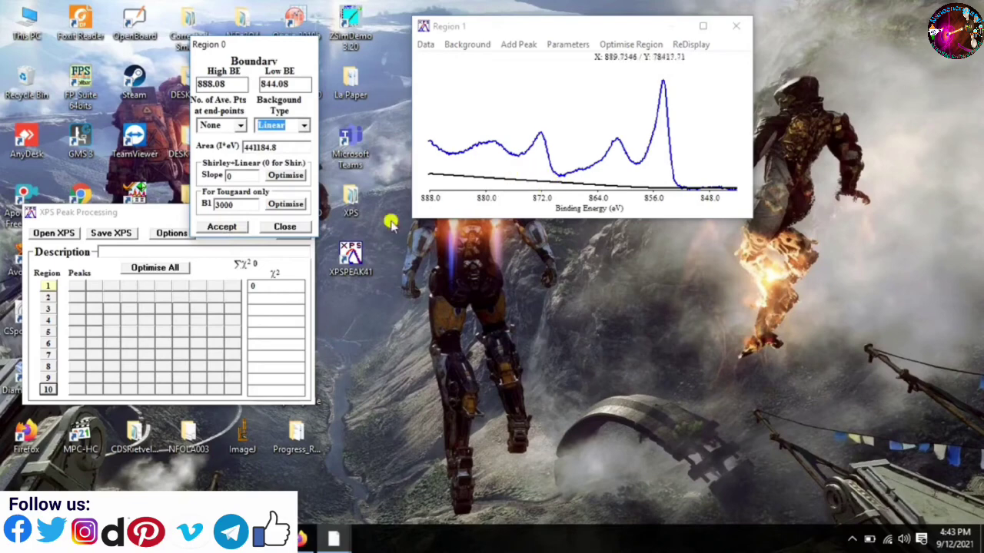
pyautogui.click(228, 231)
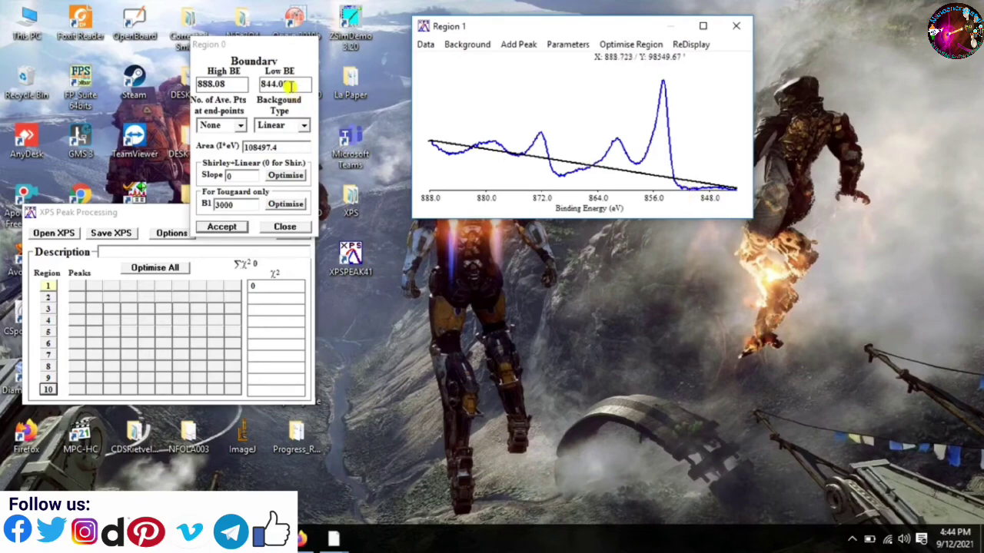
# - Set the Low BE boundary of the linear background to 851.27 and apply it
pyautogui.moveTo(290, 87); pyautogui.dragTo(241, 85)
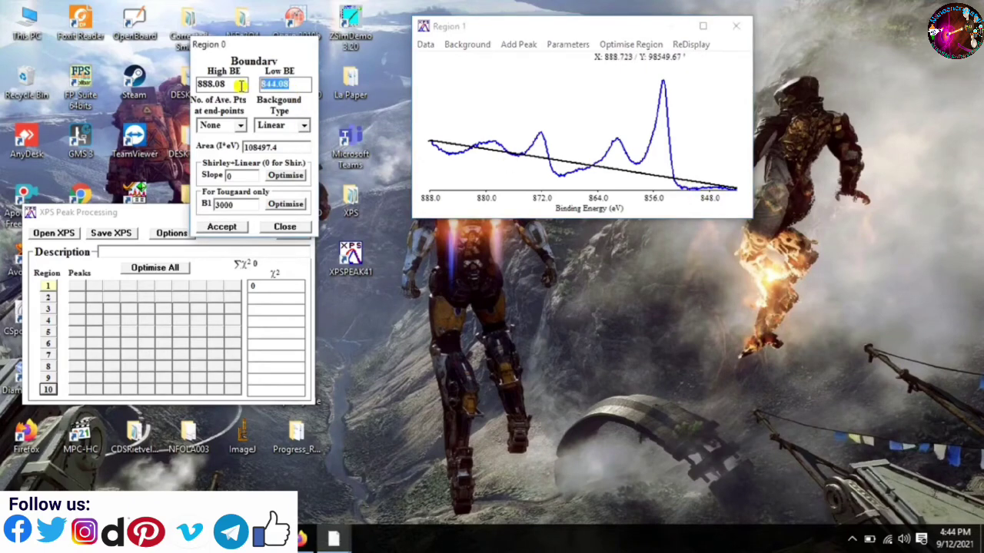
pyautogui.write('851.27')
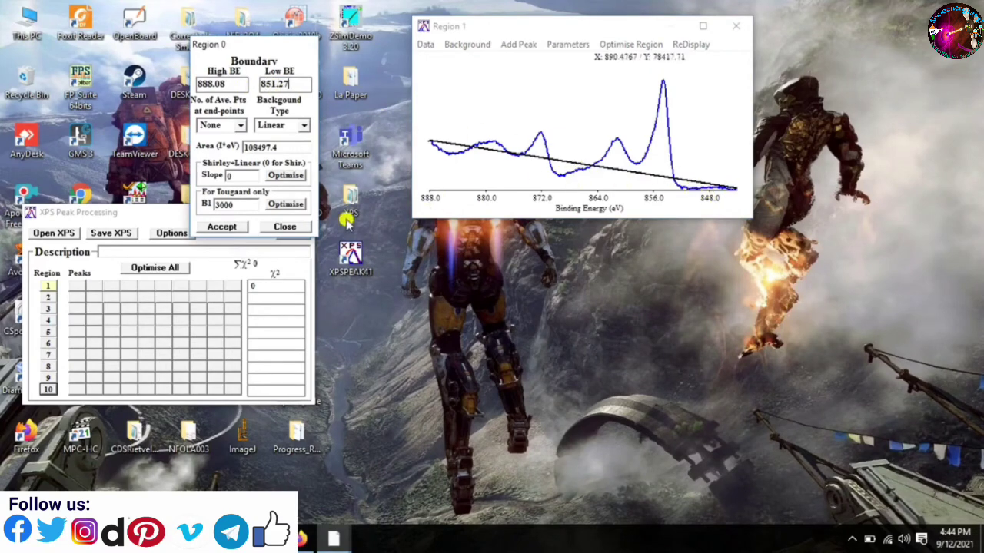
pyautogui.click(220, 229)
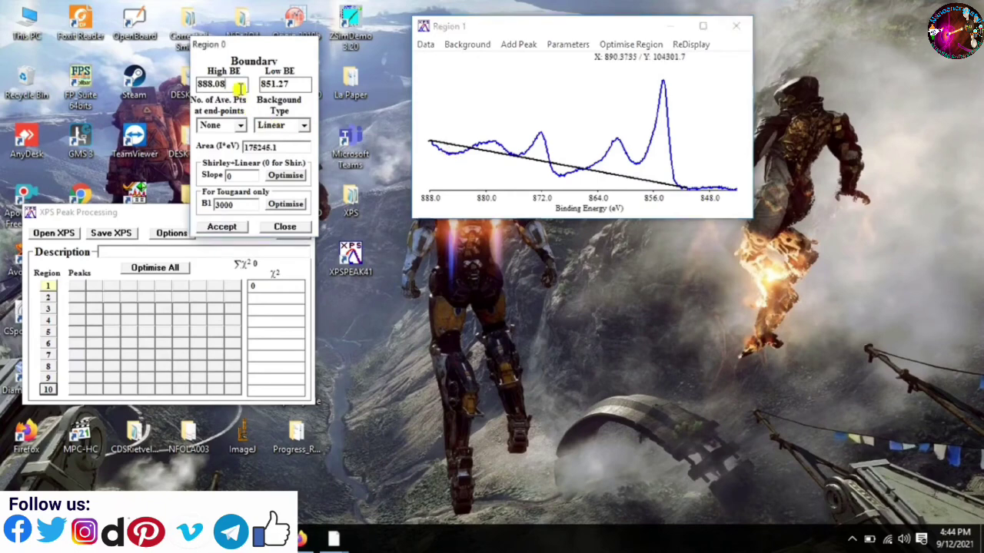
# - Set the High BE boundary of the linear background to 885.21 and apply it
pyautogui.moveTo(238, 86); pyautogui.dragTo(160, 88)
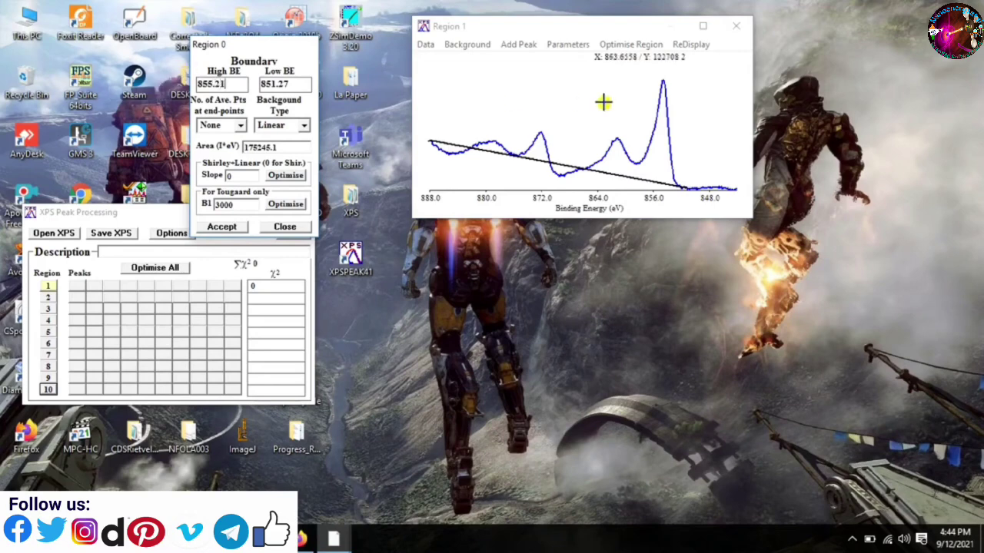
pyautogui.click(209, 228)
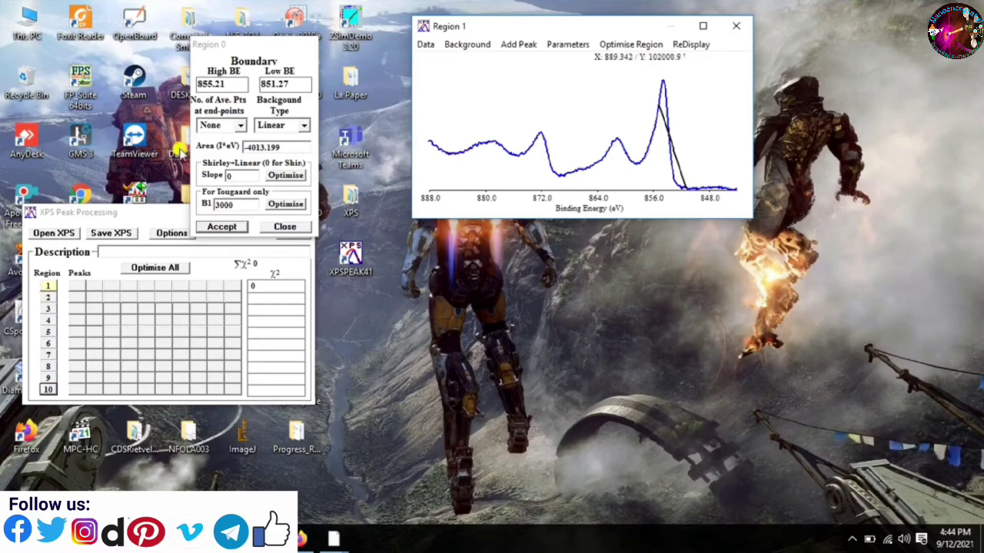
pyautogui.click(206, 87)
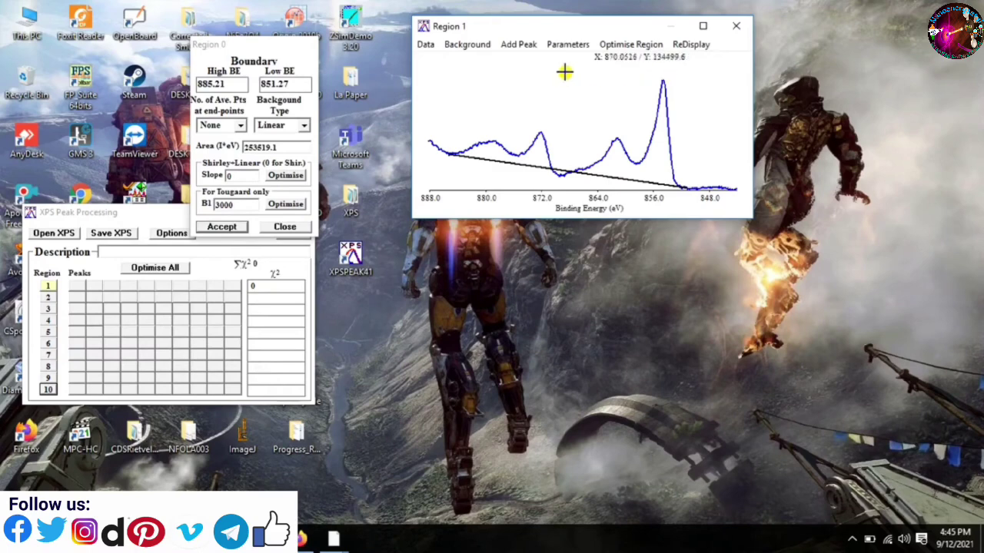
# - Add a first peak to Region 1 at position 854.30, with the position fixed and the Lorentzian-Gaussian percentage left free
pyautogui.click(518, 44)
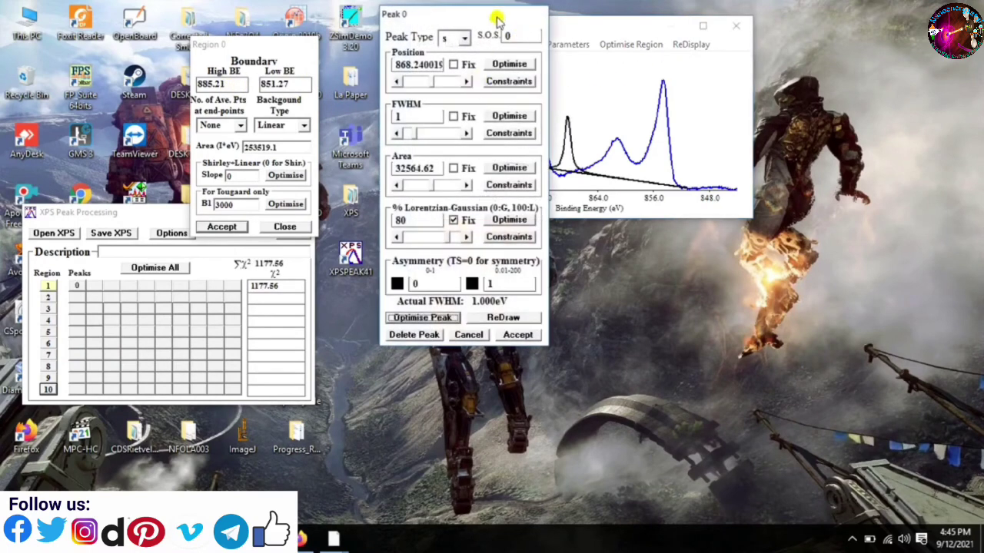
pyautogui.moveTo(497, 16); pyautogui.dragTo(388, 33)
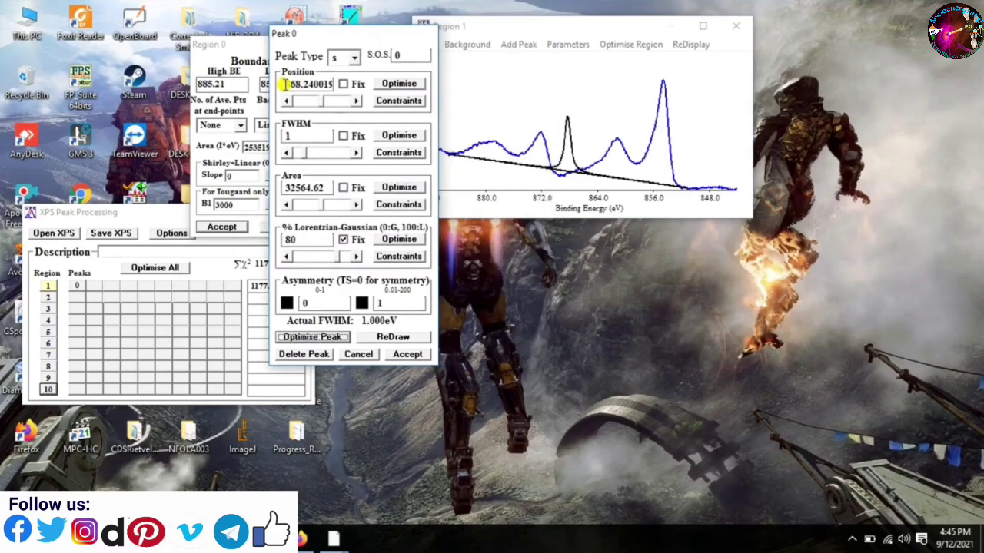
pyautogui.moveTo(282, 83); pyautogui.dragTo(337, 84)
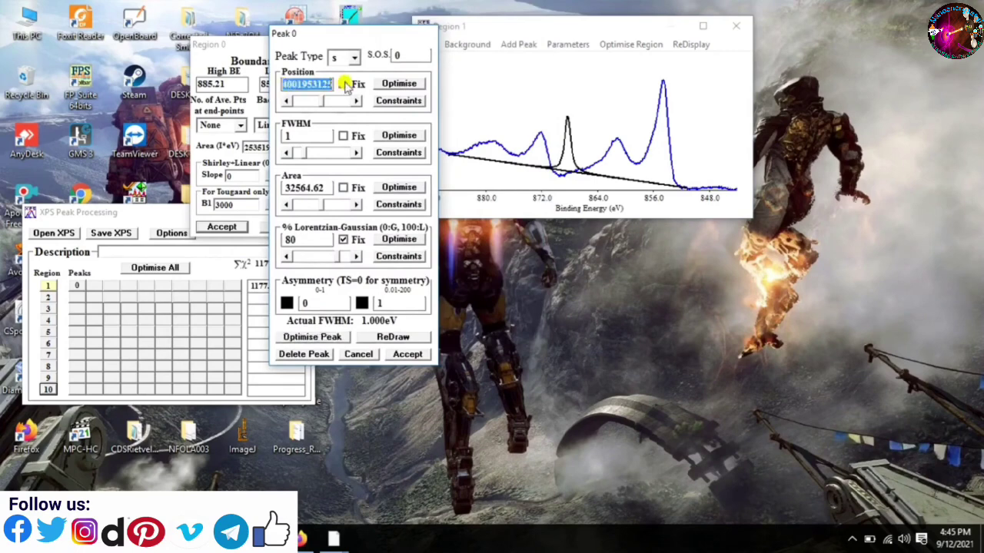
pyautogui.write('854.30')
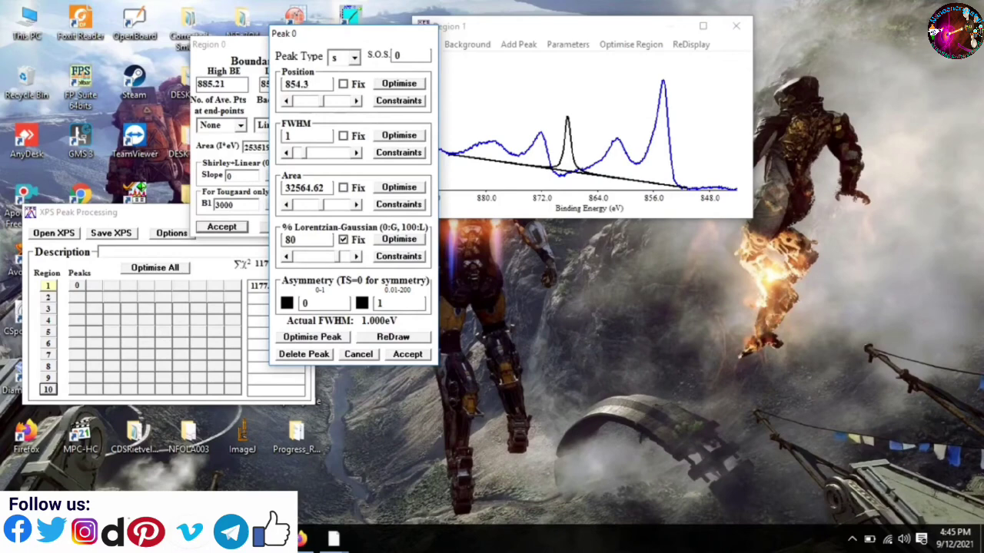
pyautogui.click(343, 239)
pyautogui.click(344, 83)
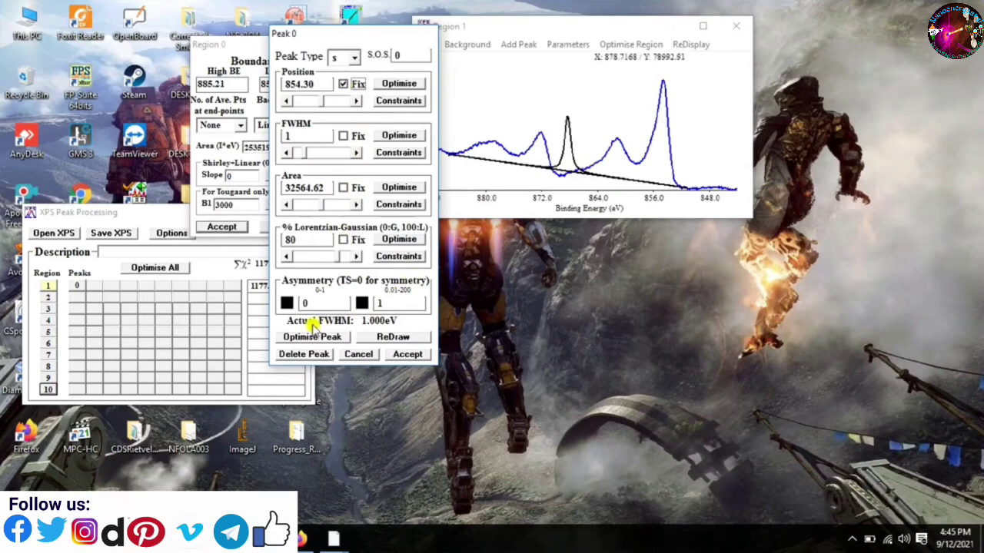
pyautogui.click(404, 356)
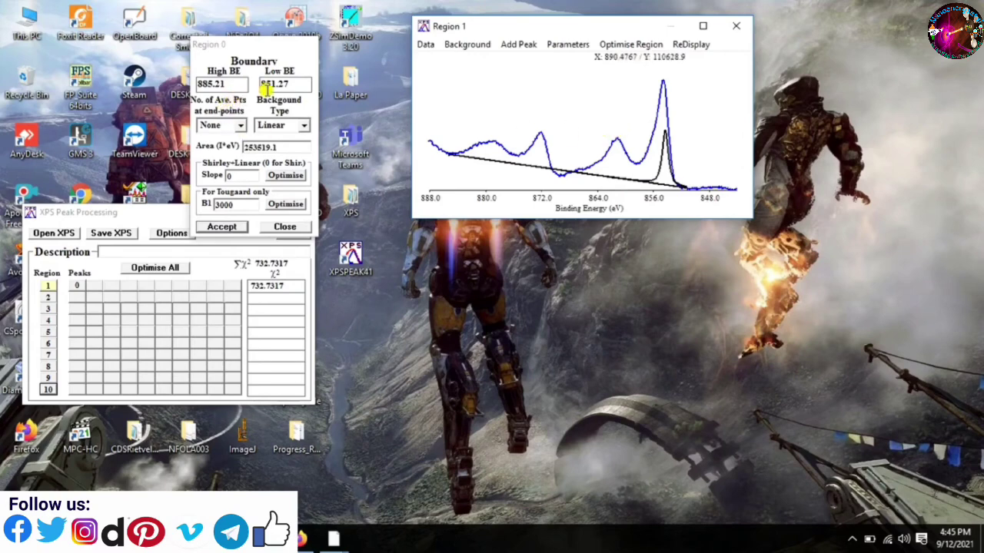
# - Add a second peak at position 861.07, fixing its position and freeing its Lorentzian-Gaussian percentage
pyautogui.click(512, 46)
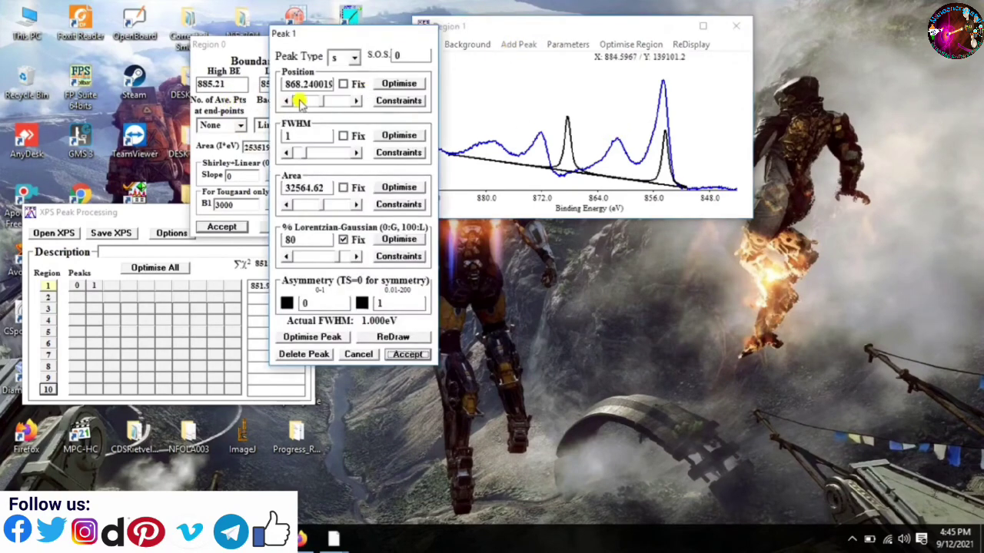
pyautogui.moveTo(286, 86); pyautogui.dragTo(339, 86)
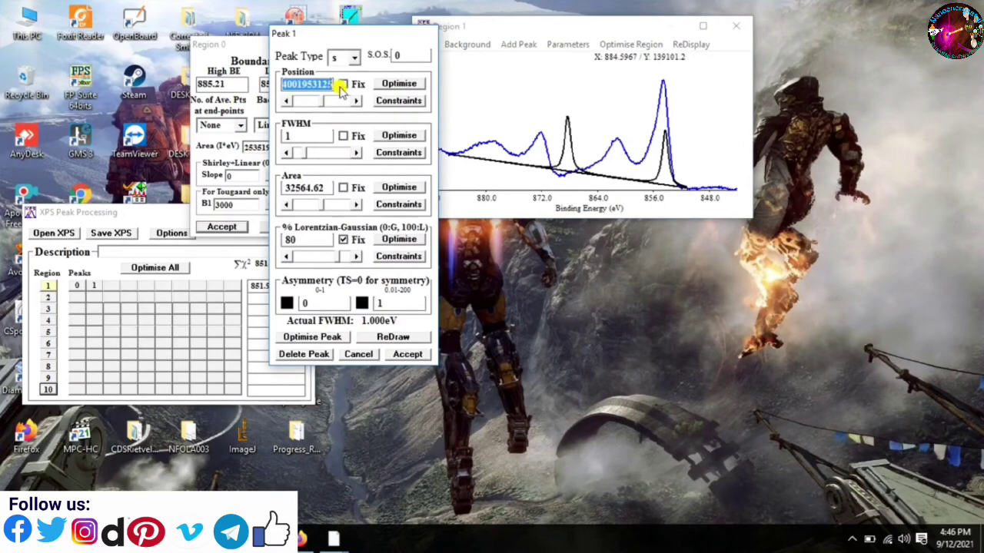
pyautogui.write('861.07')
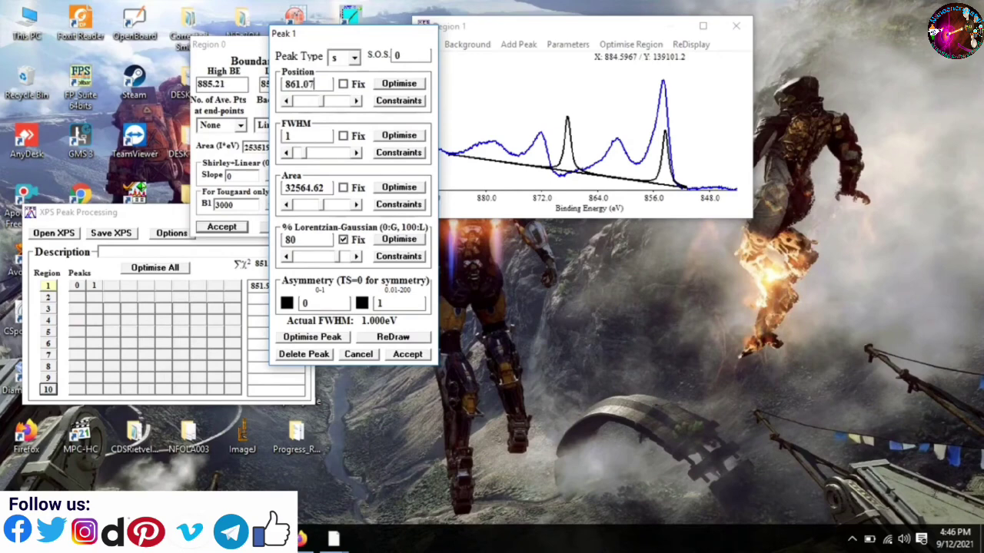
pyautogui.click(342, 239)
pyautogui.click(343, 84)
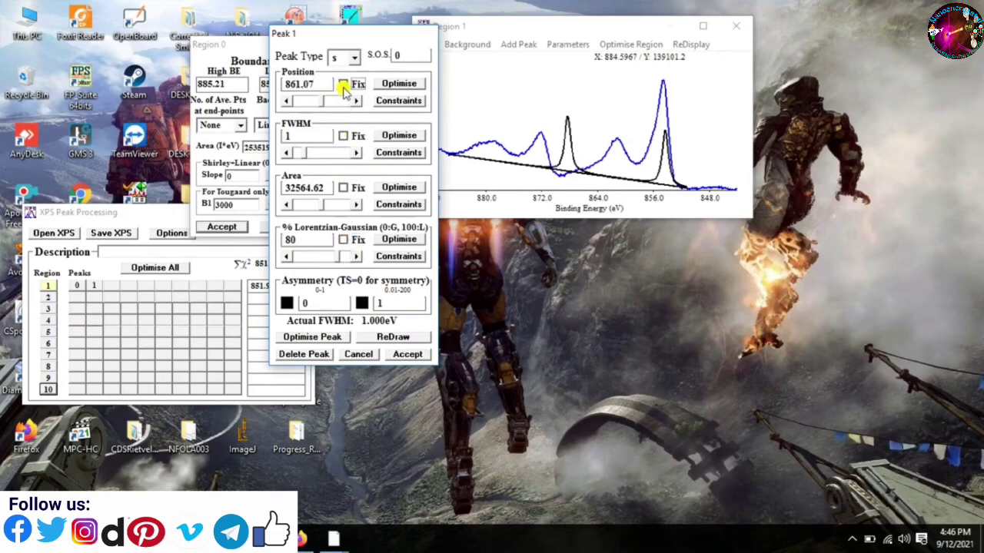
pyautogui.click(408, 354)
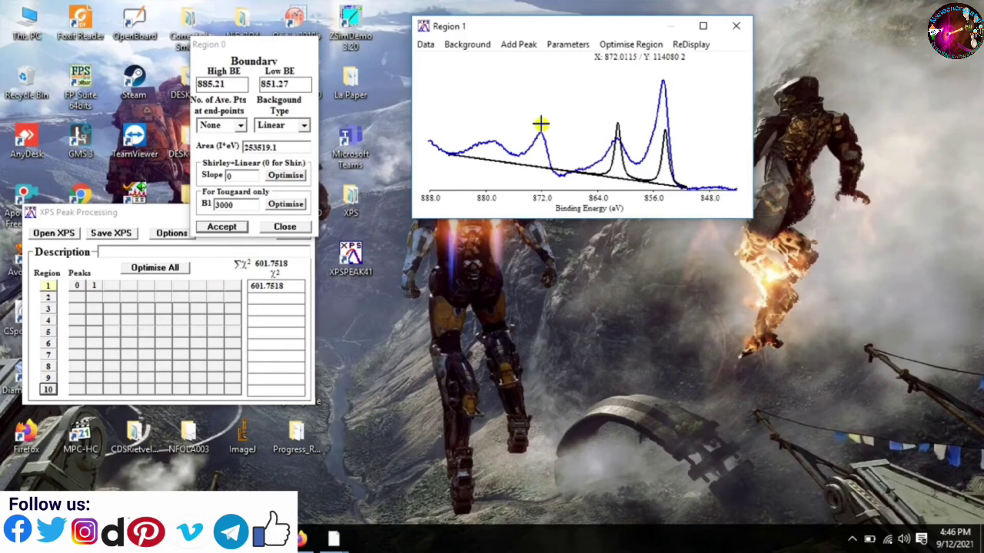
# - Add a third peak at position 872.01, fixing its position and freeing its Lorentzian-Gaussian percentage
pyautogui.click(526, 46)
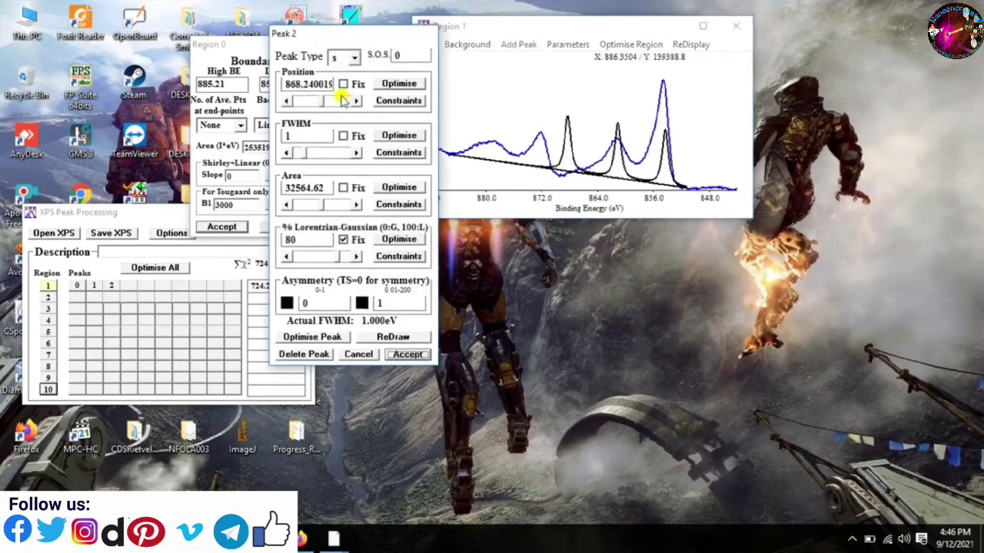
pyautogui.doubleClick(285, 86)
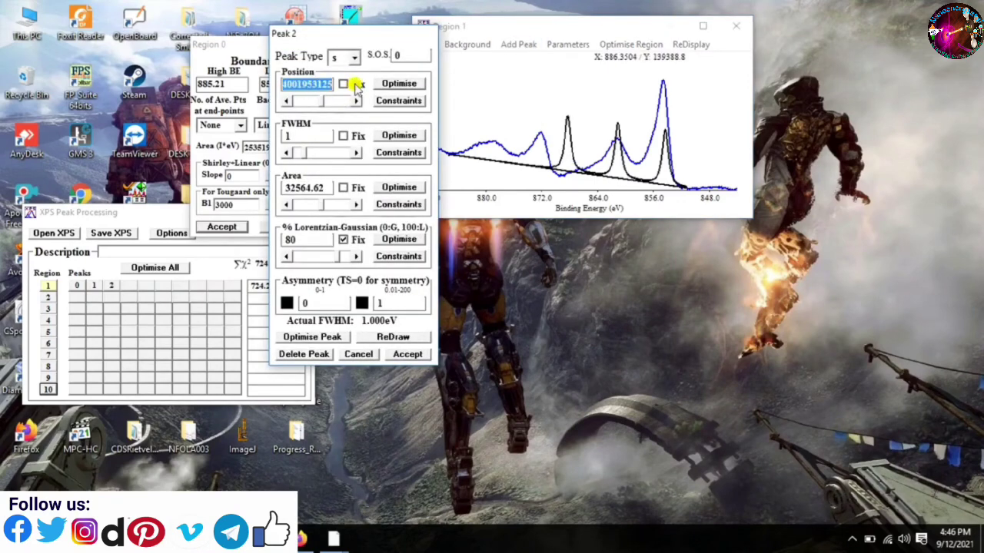
pyautogui.write('872.01')
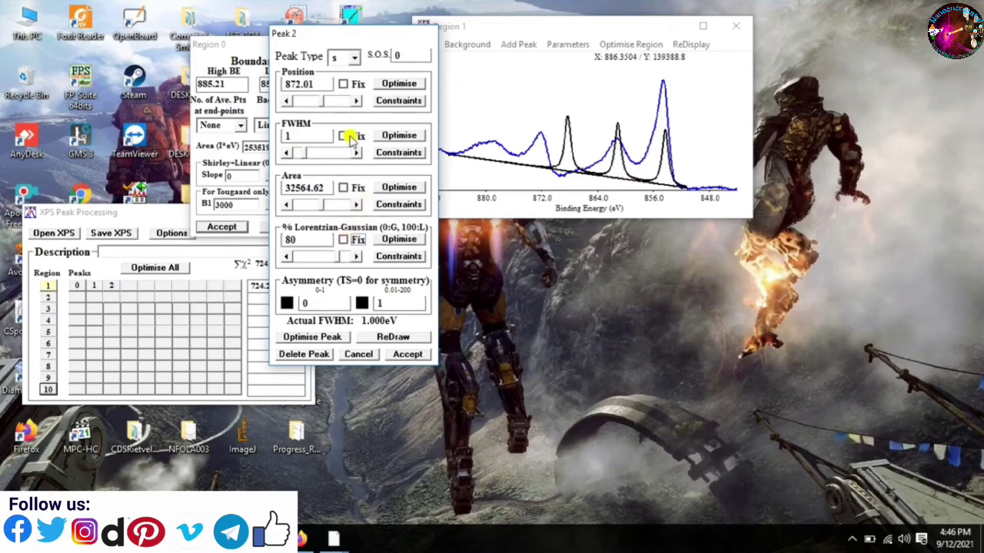
pyautogui.click(343, 83)
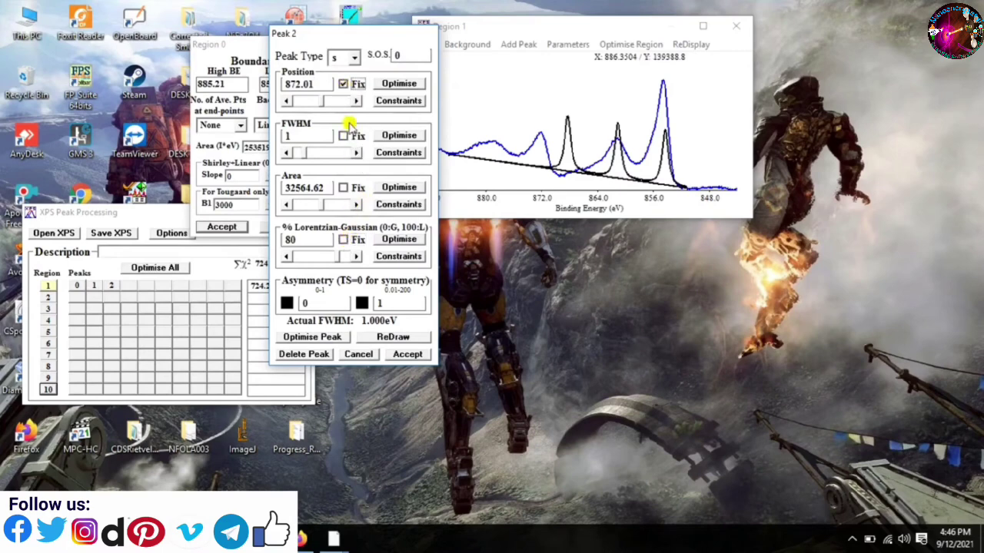
pyautogui.click(404, 355)
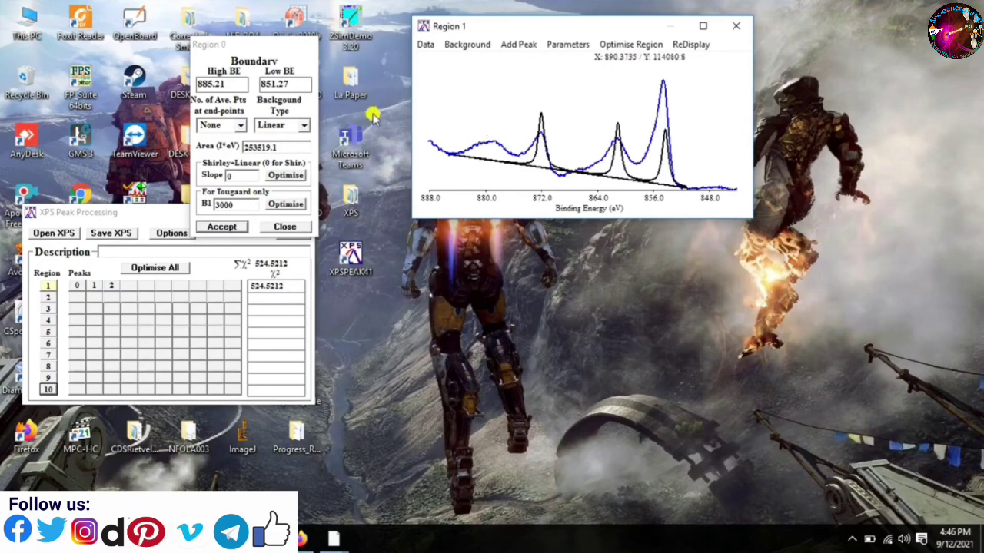
# - Add a fourth peak at position 878.61, fixing its position and freeing its Lorentzian-Gaussian percentage
pyautogui.click(518, 44)
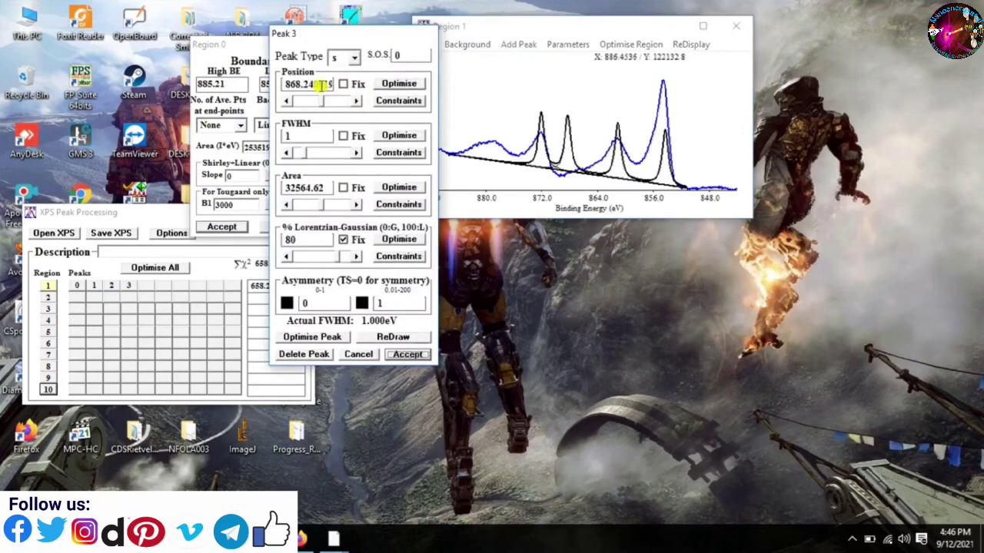
pyautogui.moveTo(286, 84); pyautogui.dragTo(333, 88)
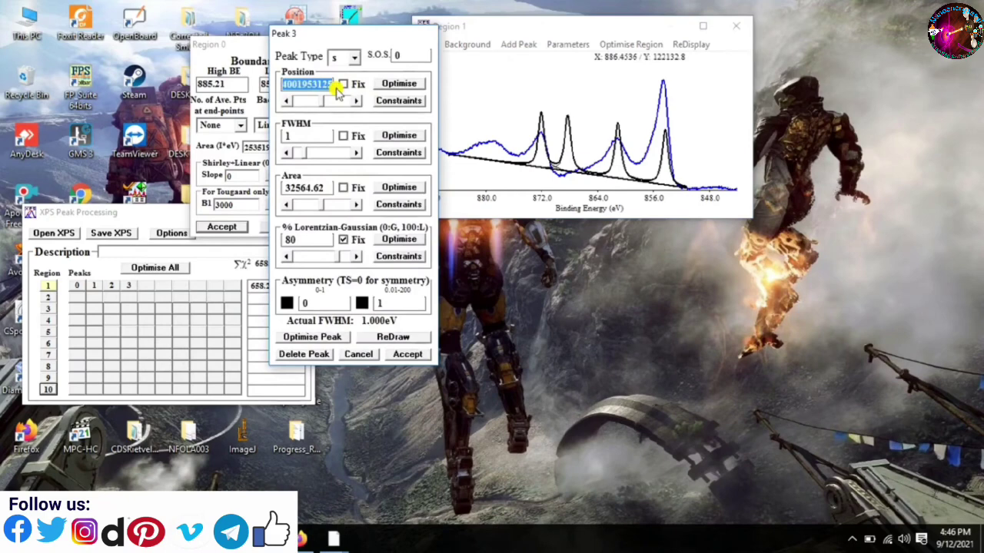
pyautogui.write('878.61')
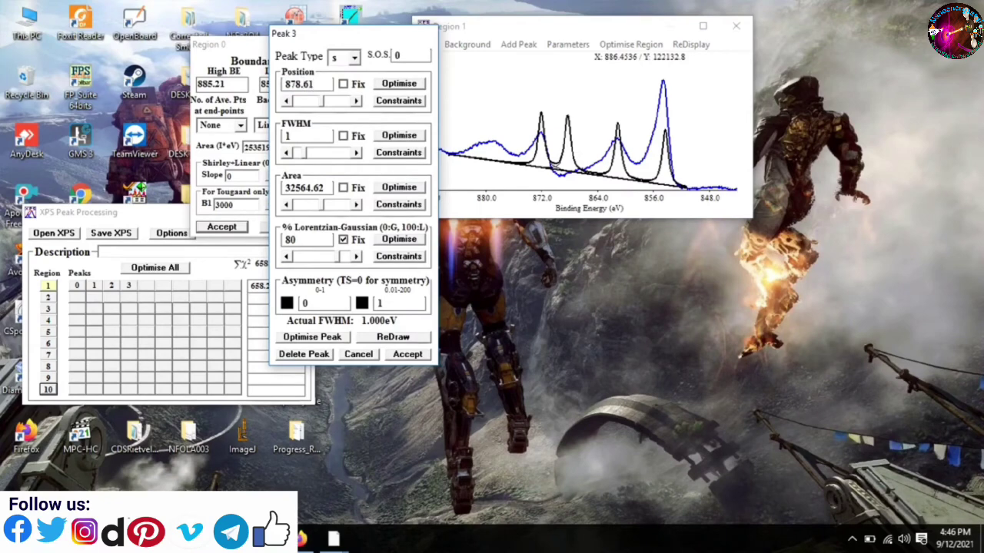
pyautogui.click(343, 84)
pyautogui.click(343, 239)
pyautogui.click(408, 355)
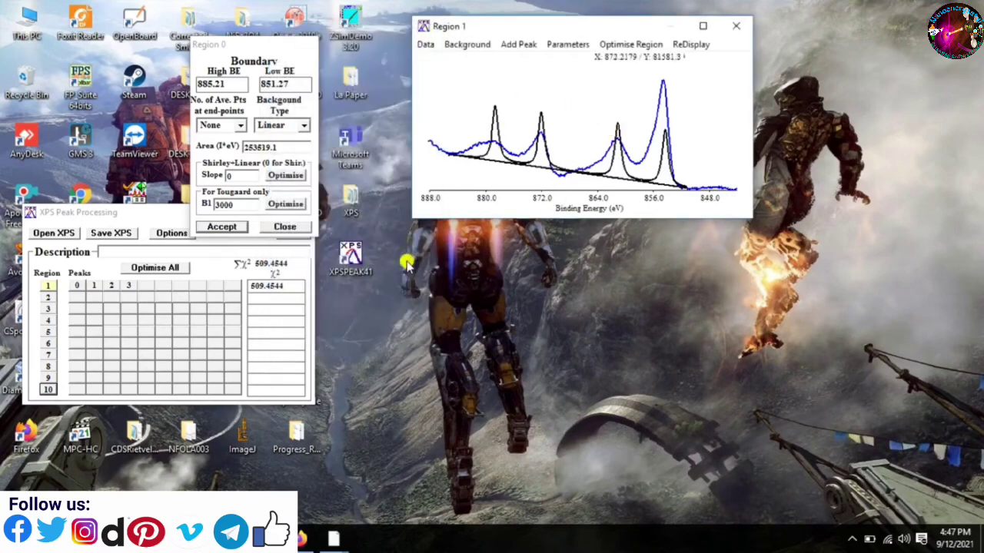
# - Optimise all four peaks of the region and release the fixed position of peak 0
pyautogui.moveTo(287, 49); pyautogui.dragTo(259, 26)
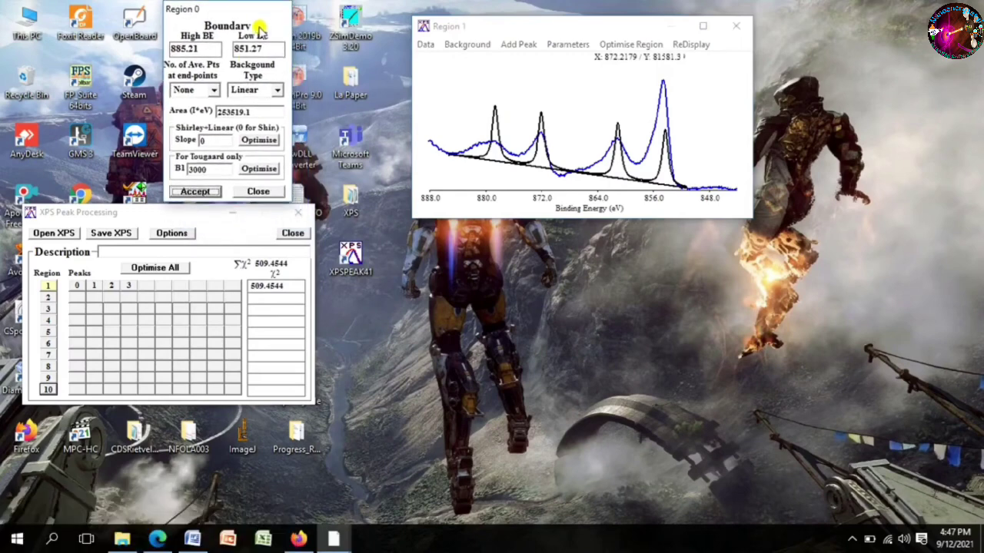
pyautogui.click(146, 273)
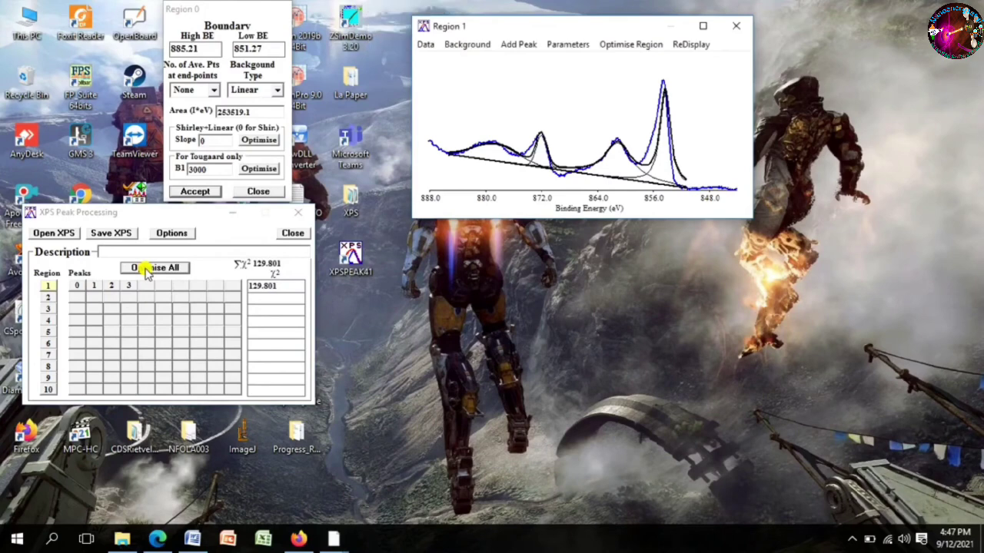
pyautogui.click(79, 287)
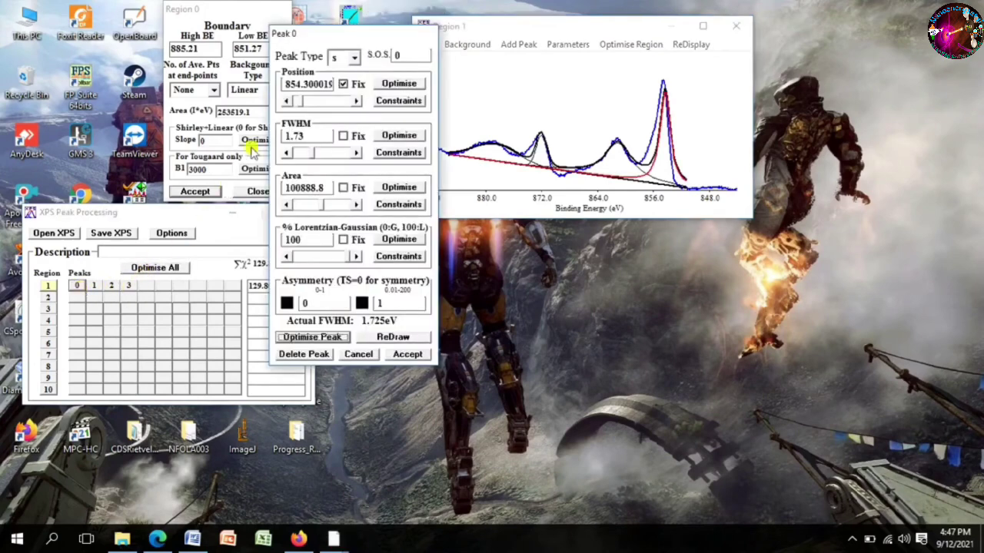
pyautogui.click(342, 84)
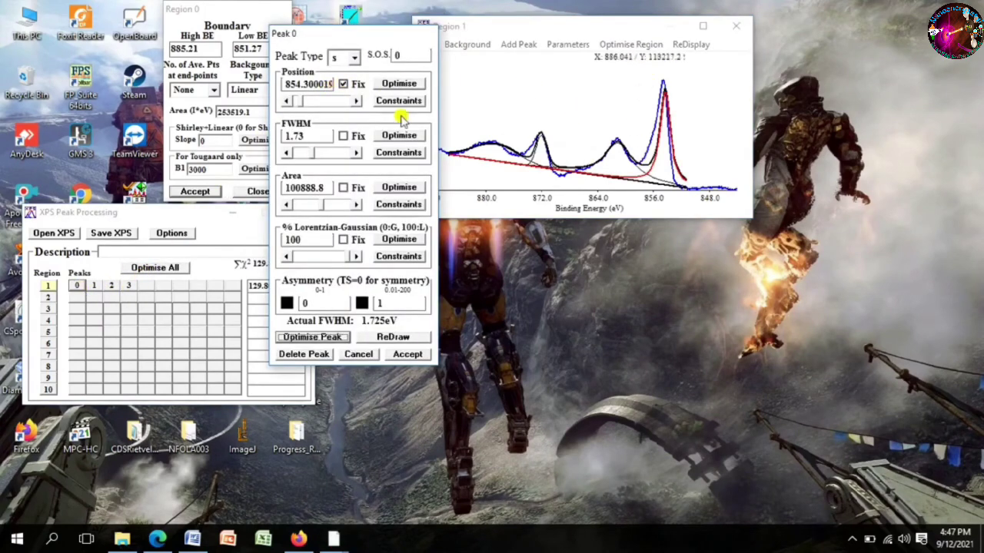
pyautogui.click(344, 85)
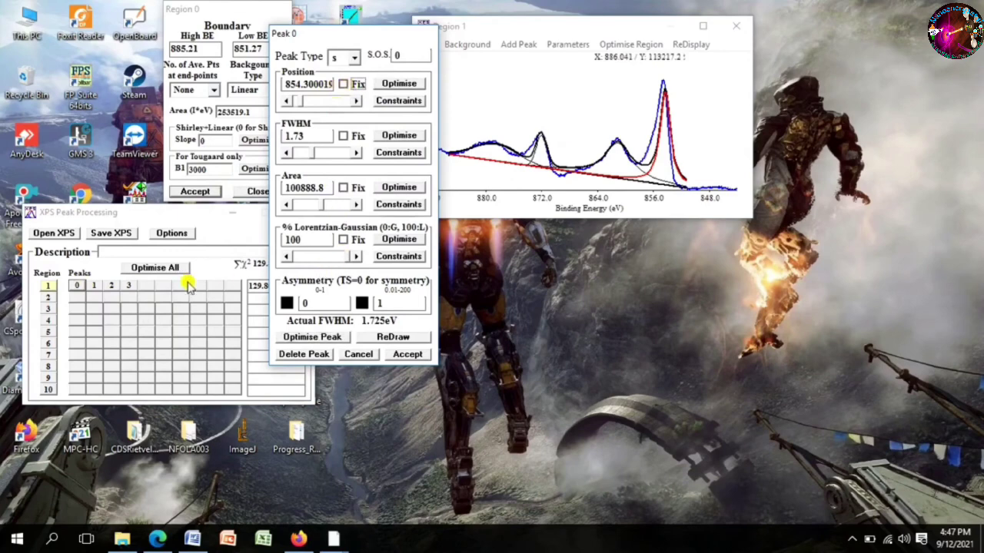
pyautogui.click(399, 355)
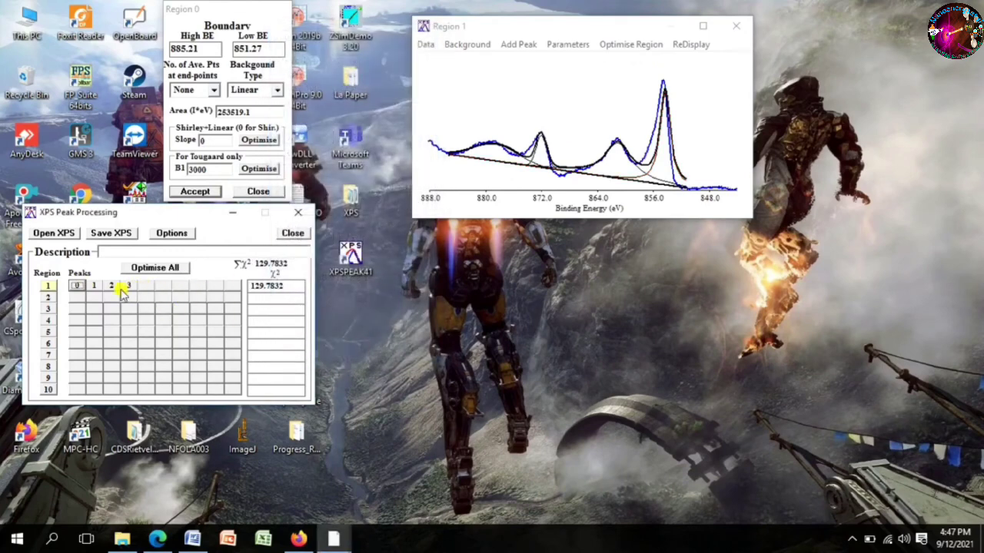
# - Release the fixed positions of peak 1 and peak 2
pyautogui.click(94, 285)
pyautogui.click(344, 84)
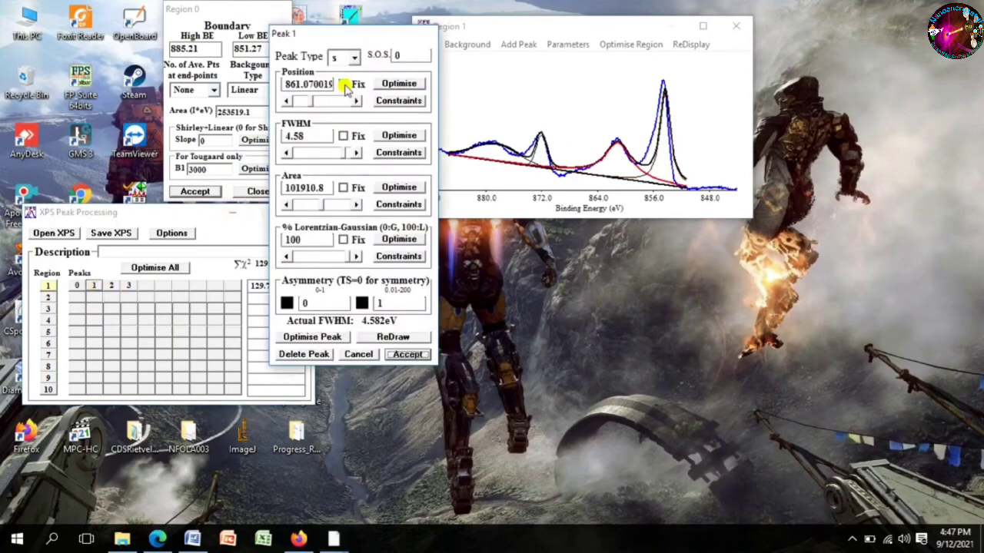
pyautogui.click(410, 355)
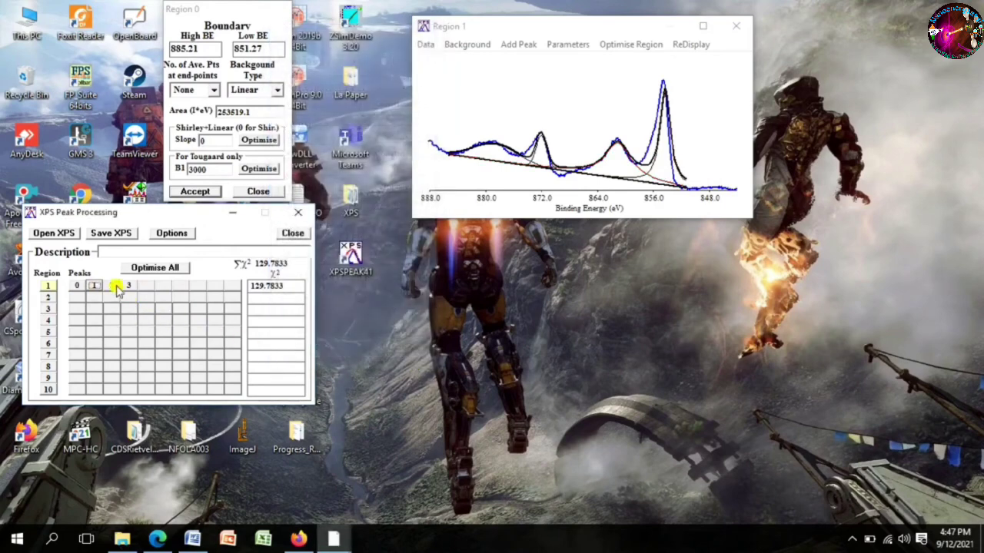
pyautogui.click(117, 284)
pyautogui.click(344, 84)
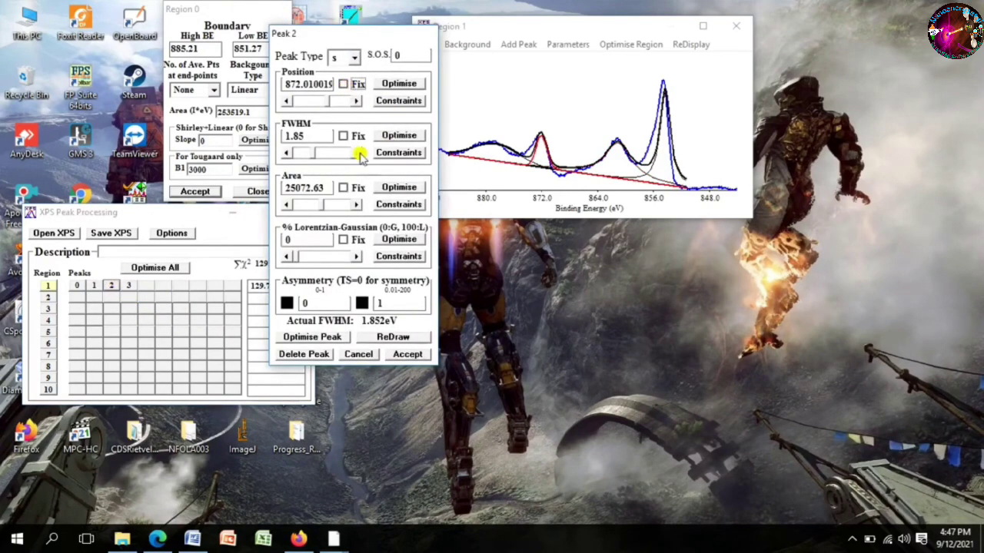
pyautogui.click(405, 354)
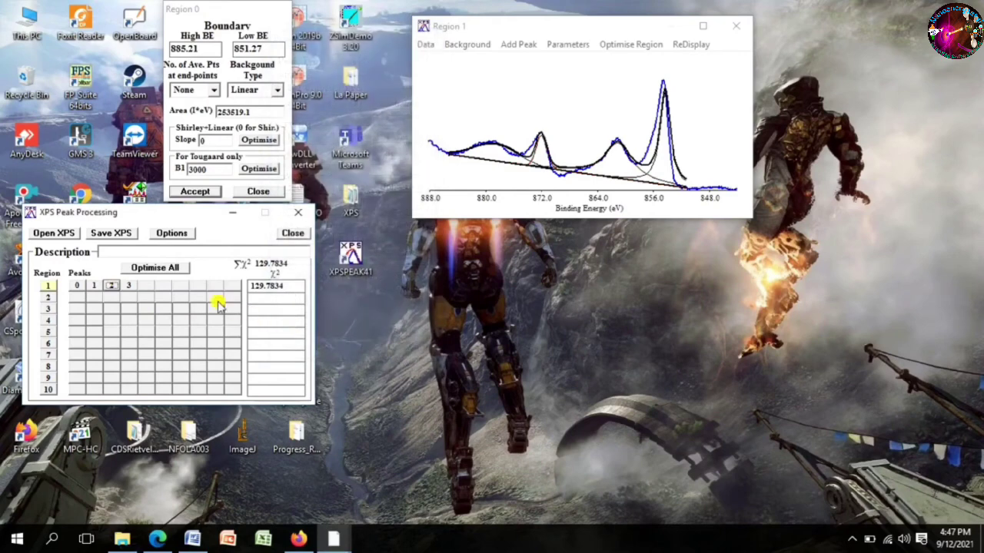
# - Release the fixed position of peak 3 and optimise all peaks with free positions
pyautogui.click(128, 285)
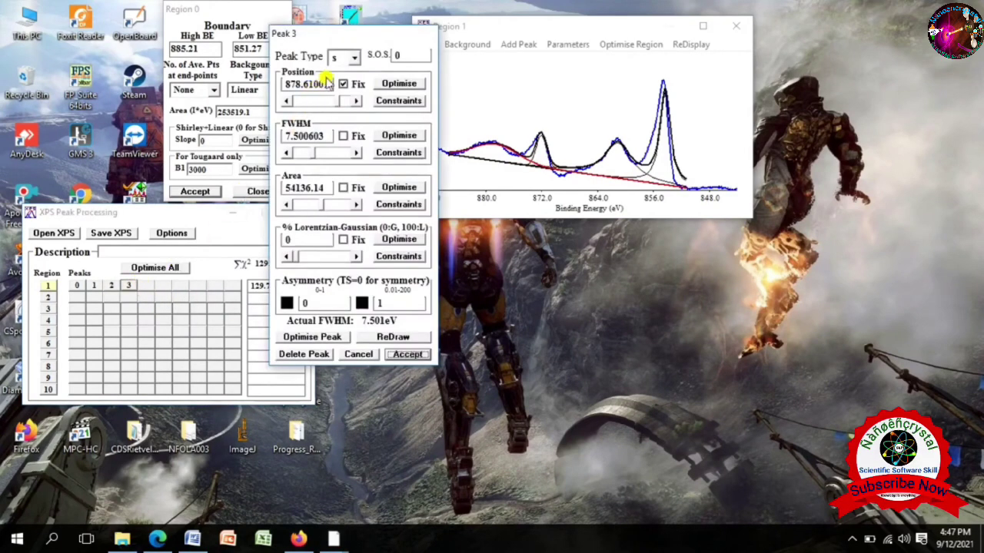
pyautogui.click(344, 85)
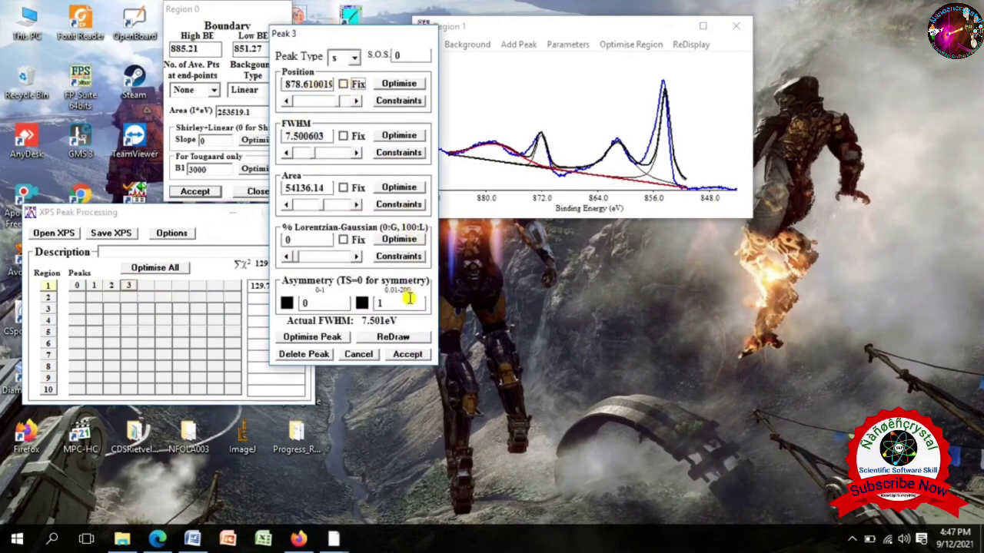
pyautogui.click(399, 355)
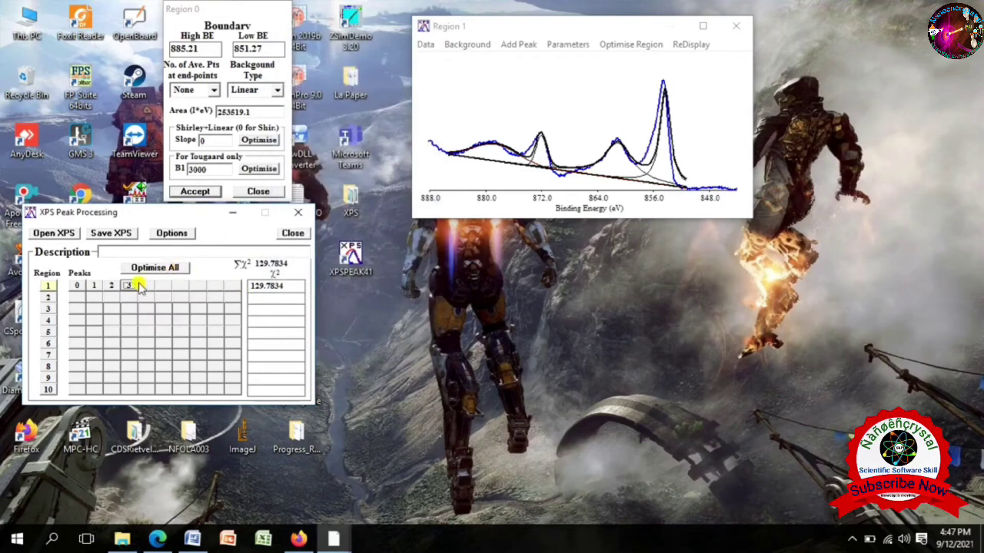
pyautogui.click(152, 270)
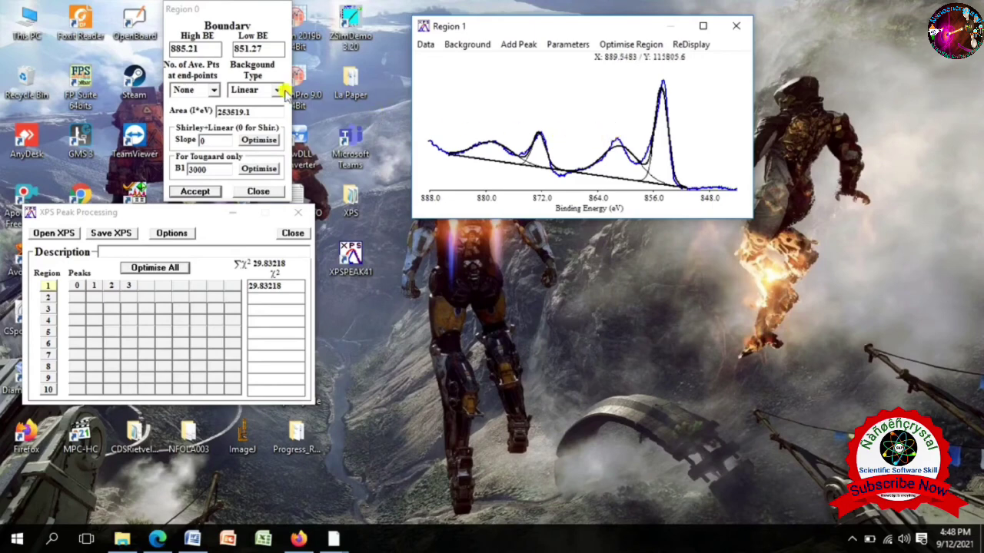
# - Add a fifth peak at position 861.90, fixing its position and freeing its Lorentzian-Gaussian percentage
pyautogui.click(523, 44)
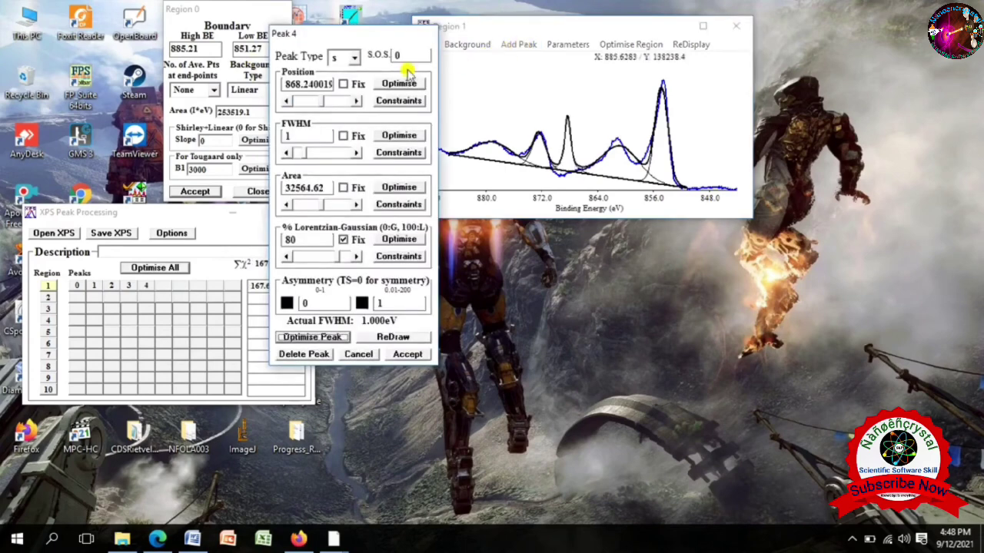
pyautogui.moveTo(283, 84); pyautogui.dragTo(336, 86)
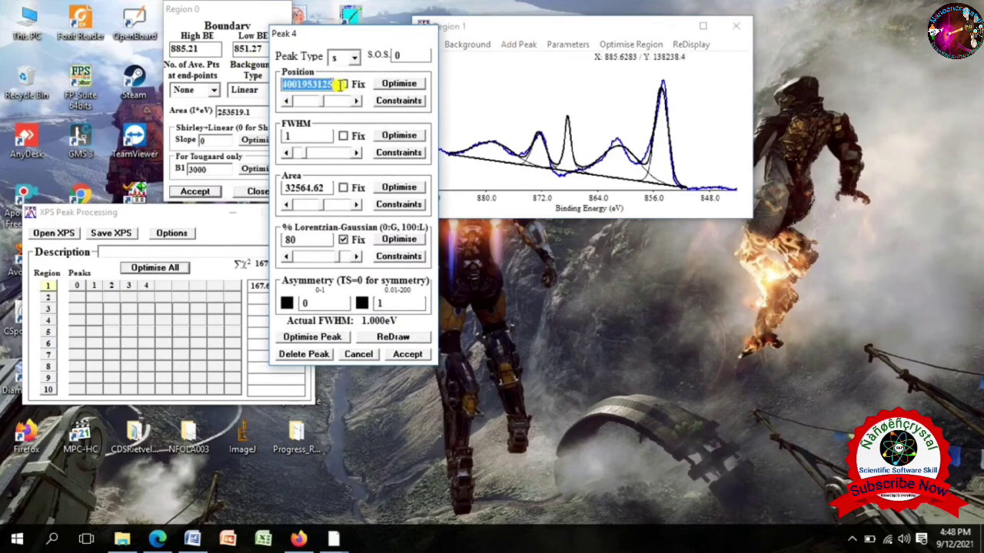
pyautogui.write('861.90')
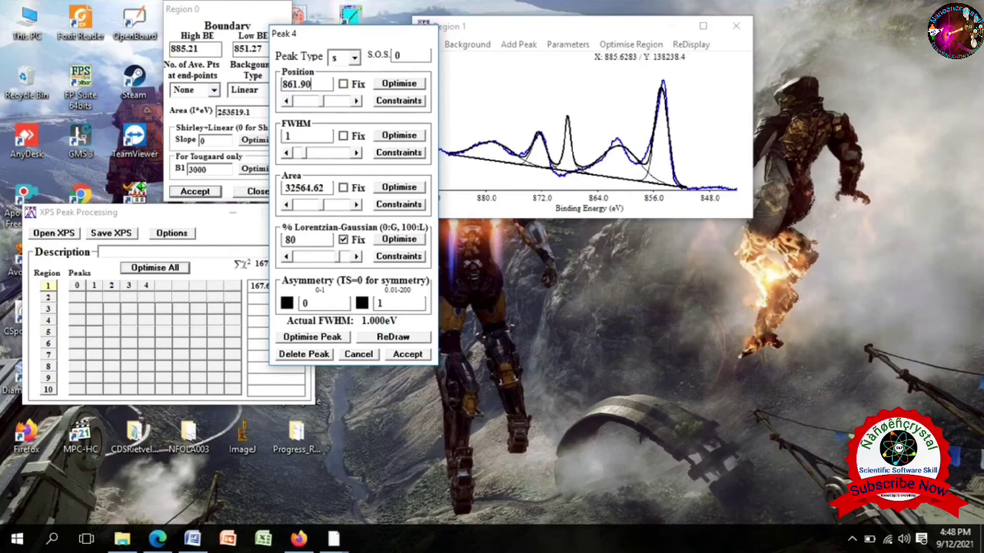
pyautogui.click(346, 84)
pyautogui.click(409, 353)
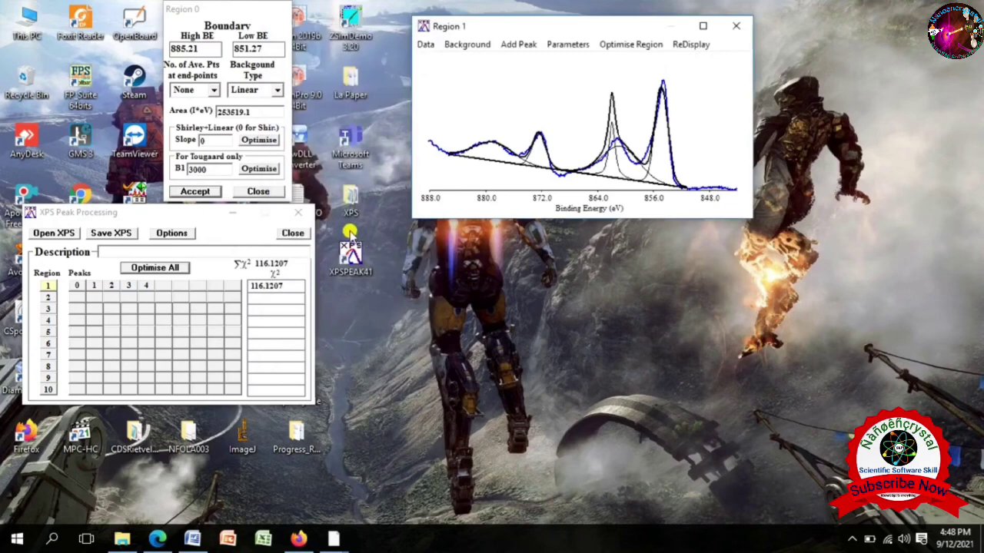
# - Optimise all five peaks repeatedly to refine the fit while peak 4's position stays fixed
pyautogui.click(135, 265)
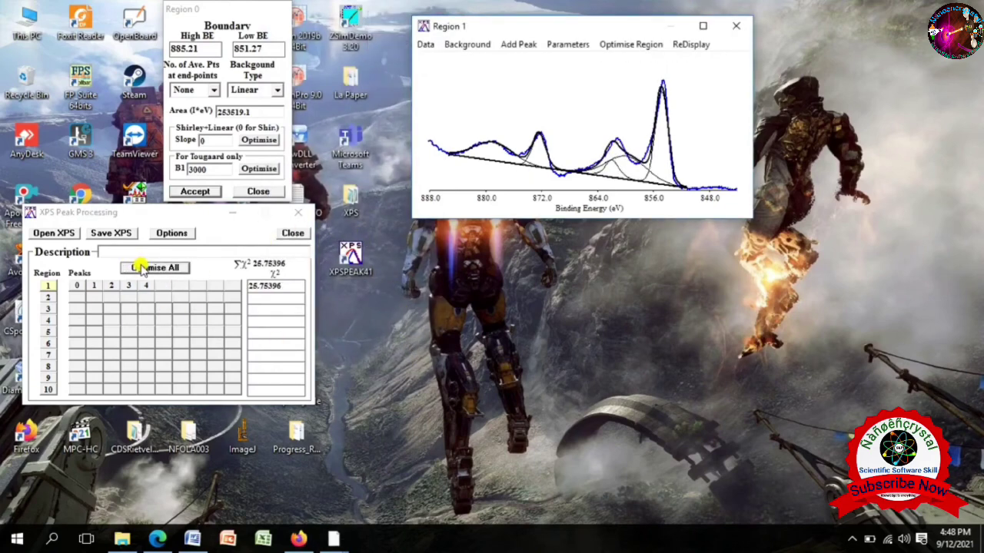
pyautogui.click(141, 265)
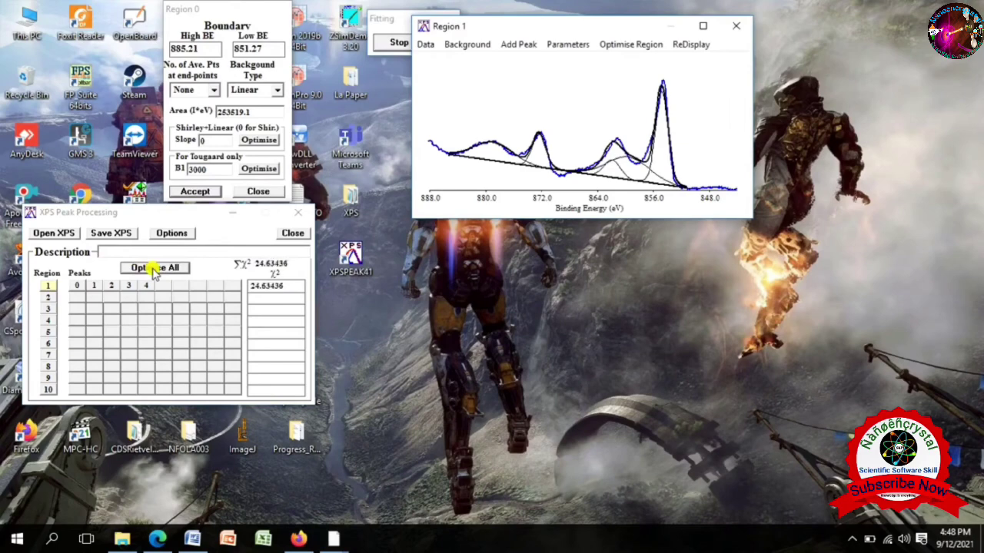
pyautogui.click(153, 269)
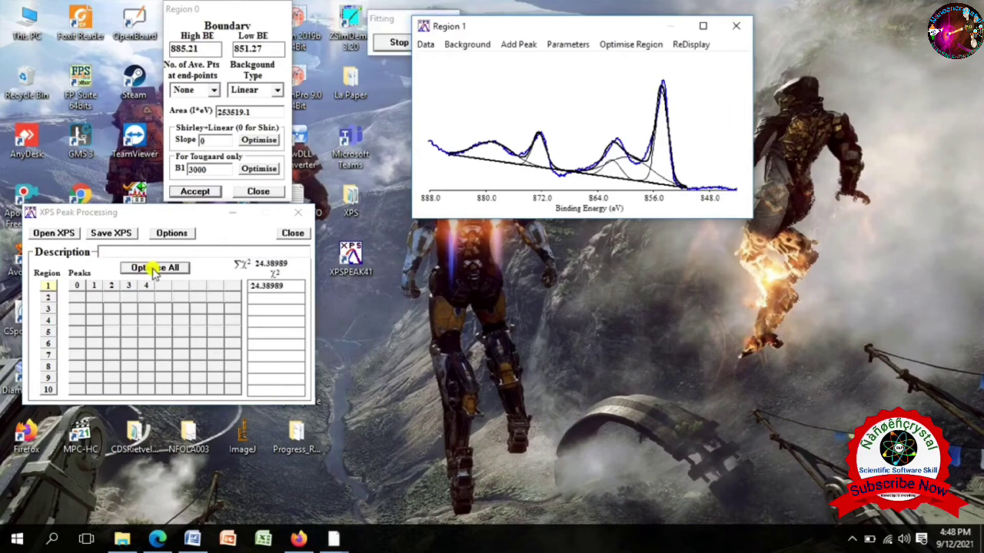
pyautogui.click(154, 271)
pyautogui.click(154, 271)
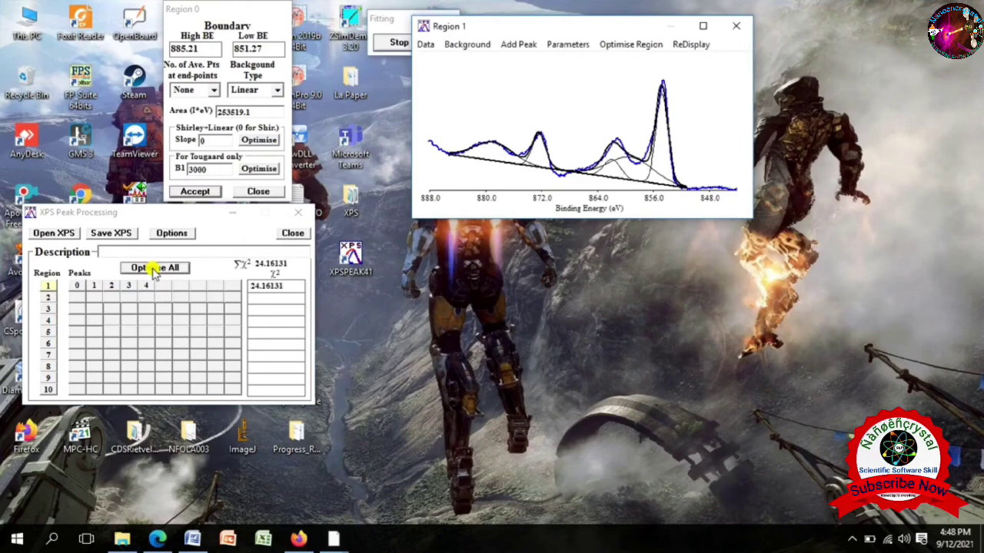
pyautogui.click(153, 271)
pyautogui.click(154, 270)
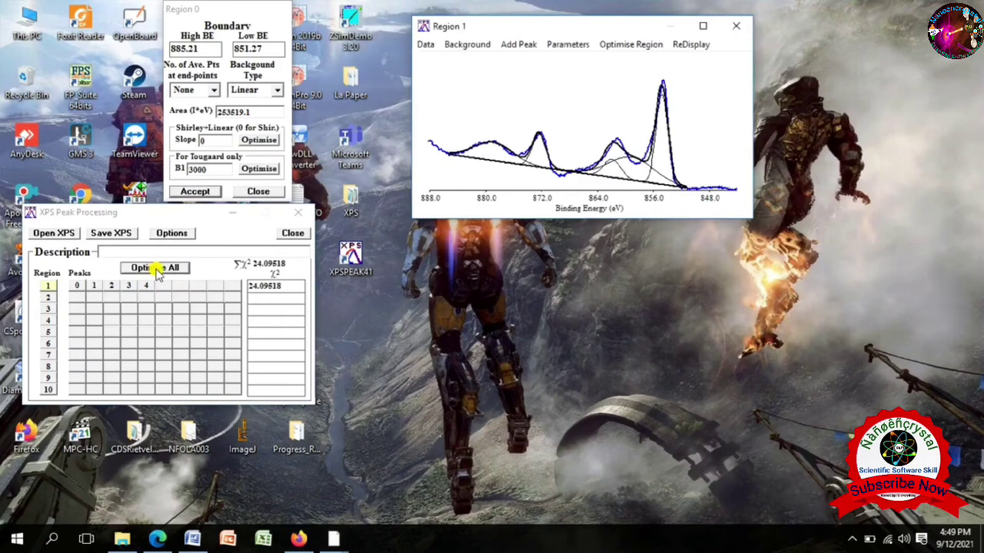
pyautogui.click(157, 270)
pyautogui.click(157, 270)
# - Release the fixed position of peak 4 and rerun the optimisation of all peaks several times
pyautogui.click(143, 285)
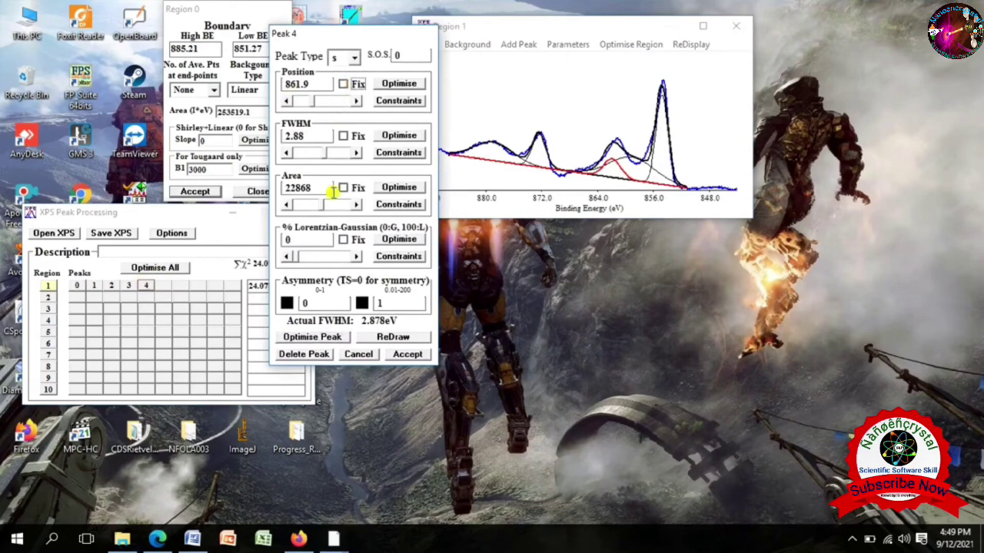
pyautogui.click(406, 355)
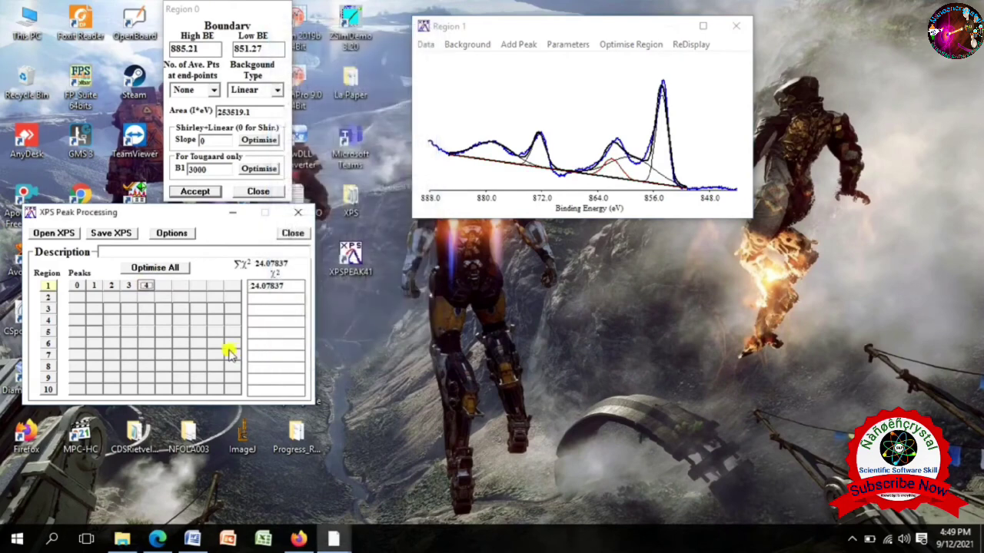
pyautogui.click(161, 268)
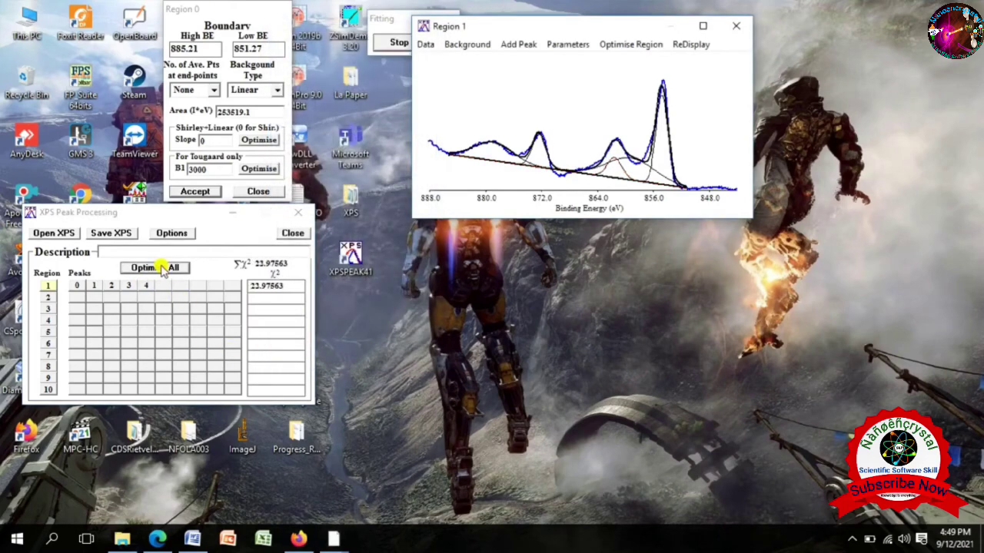
pyautogui.click(161, 268)
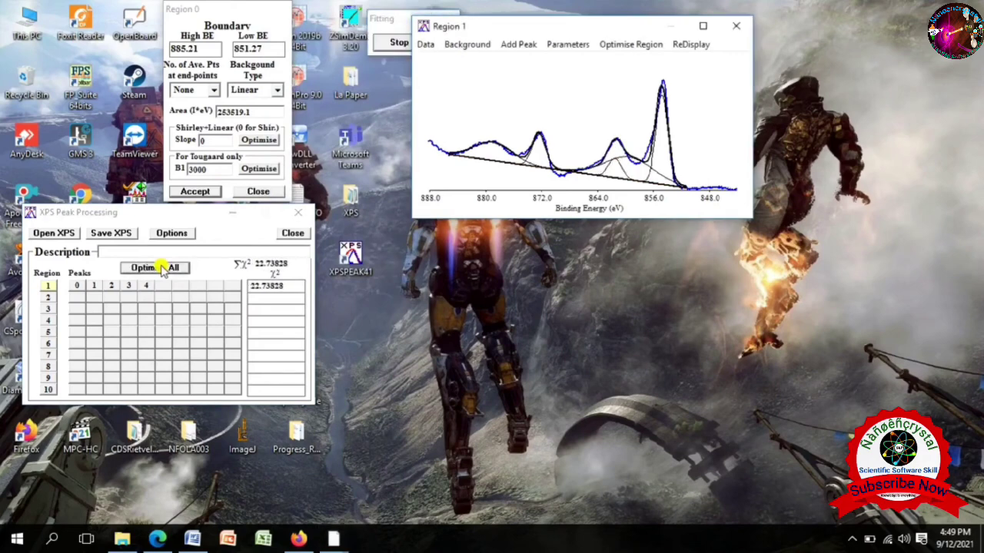
pyautogui.click(161, 267)
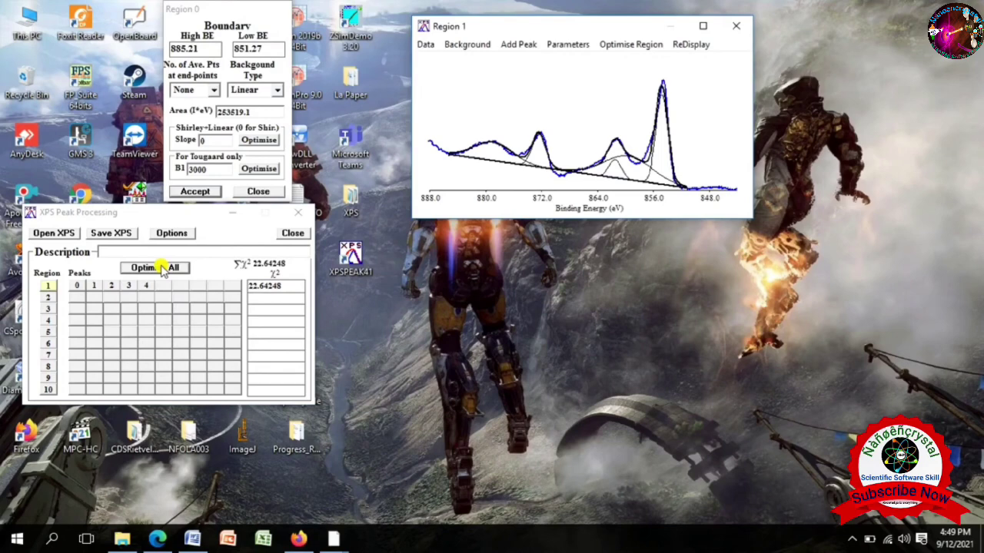
# - Replace peak 4 with a new peak at position 862.05, fixing its position and freeing its Lorentzian-Gaussian percentage, and optimise all peaks
pyautogui.click(145, 285)
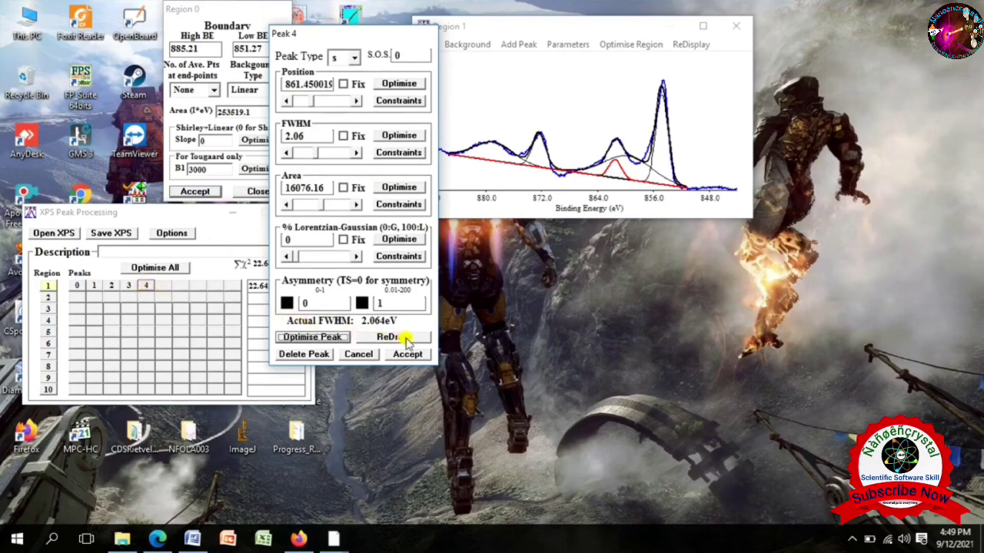
pyautogui.click(315, 354)
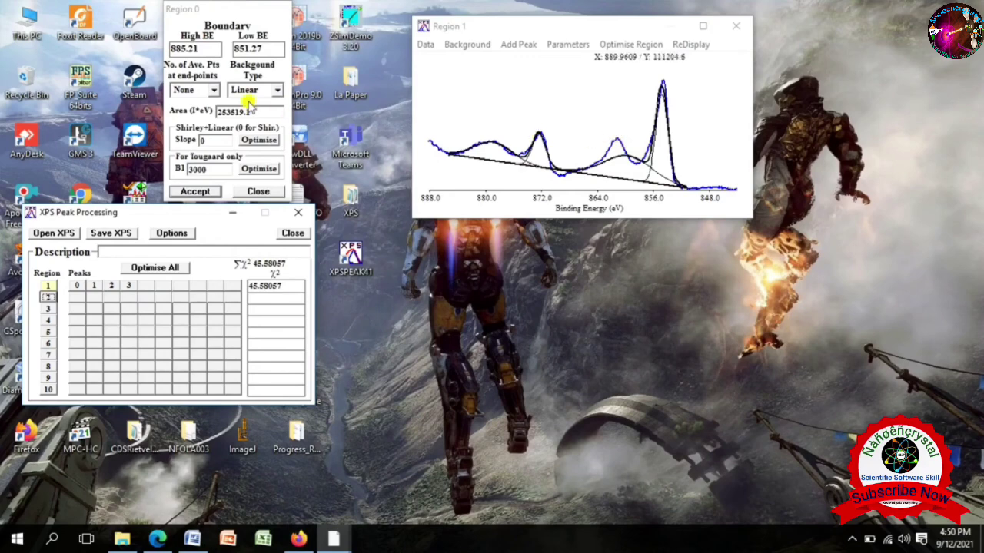
pyautogui.click(518, 44)
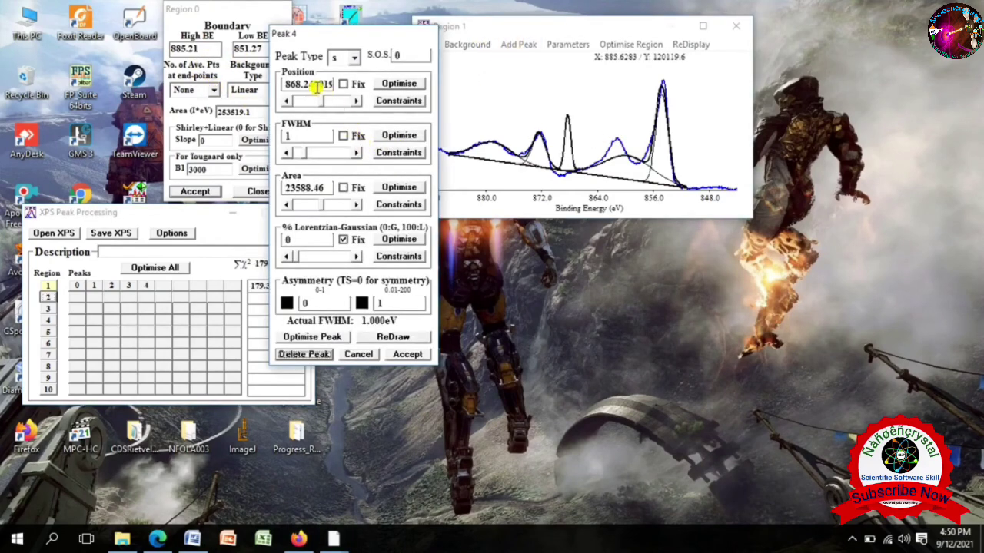
pyautogui.moveTo(283, 84); pyautogui.dragTo(371, 86)
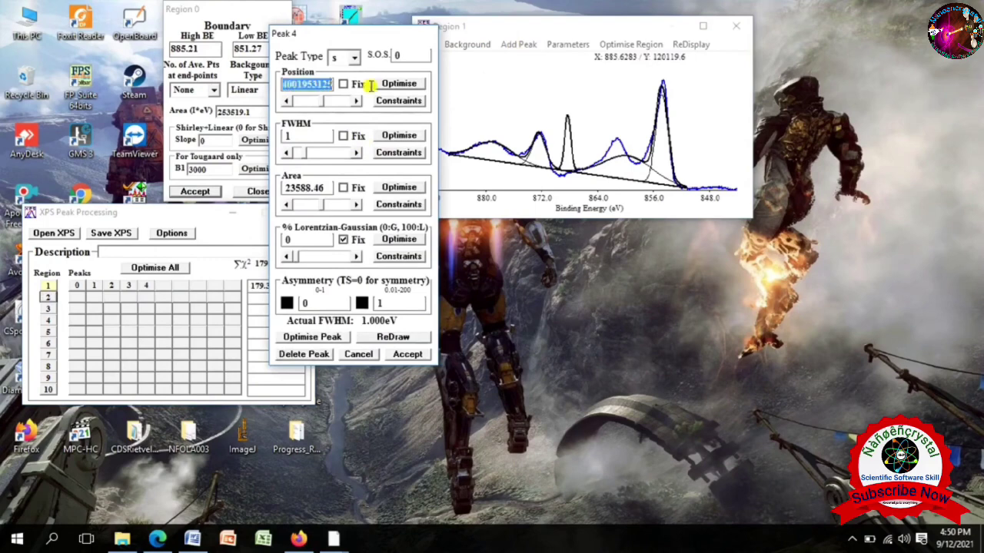
pyautogui.write('862.05')
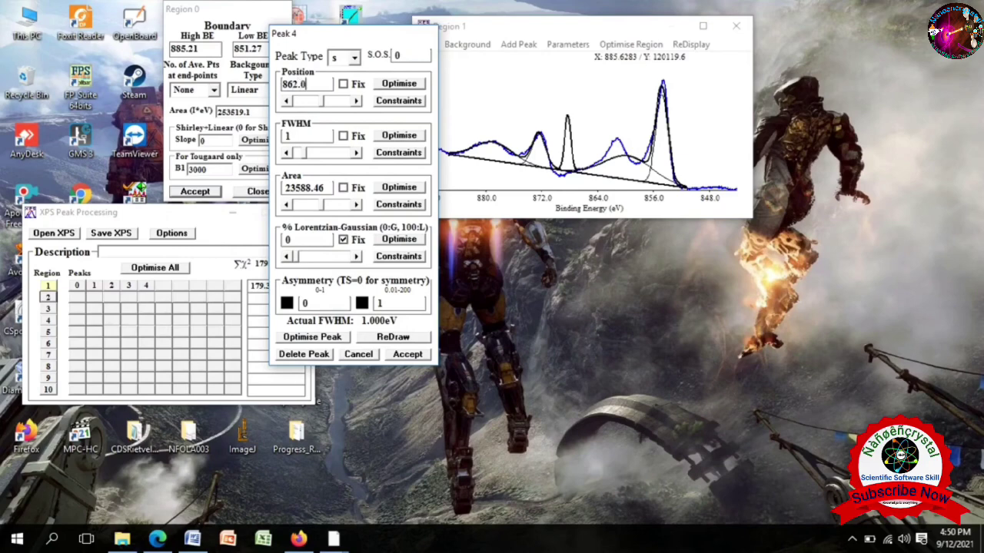
pyautogui.click(343, 84)
pyautogui.click(355, 239)
pyautogui.click(406, 355)
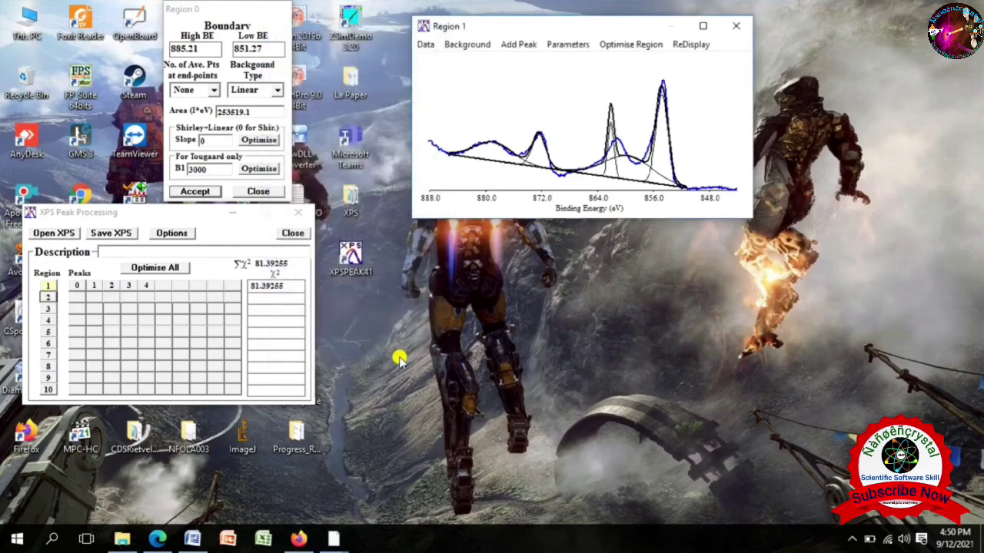
pyautogui.click(167, 267)
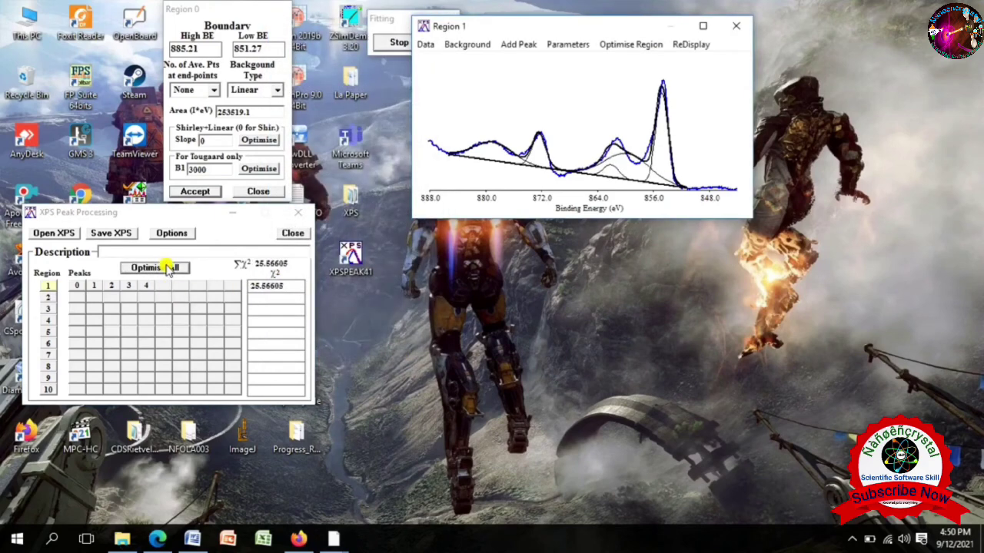
# - Optimise all five peaks several more times with the new fifth peak included in the fit
pyautogui.click(167, 267)
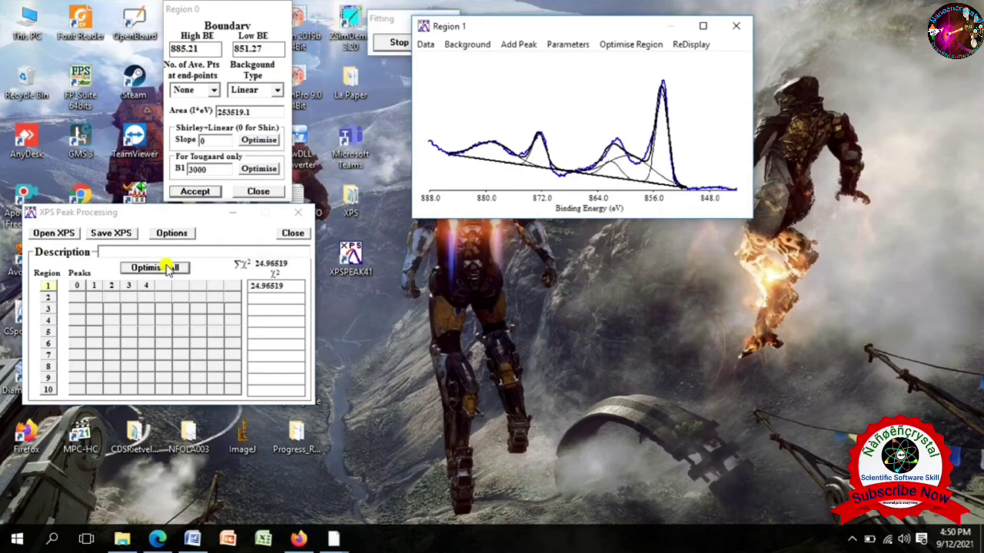
pyautogui.click(167, 268)
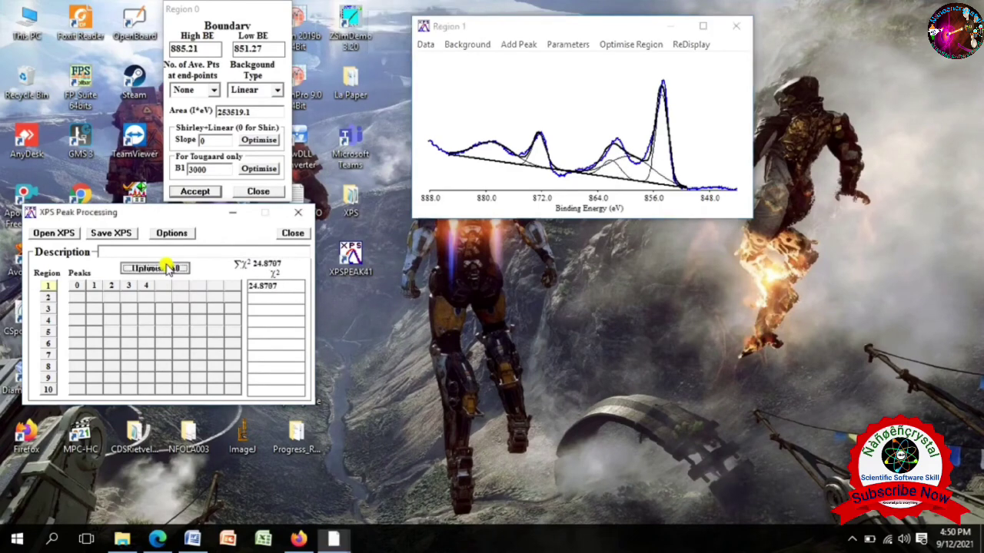
pyautogui.click(165, 265)
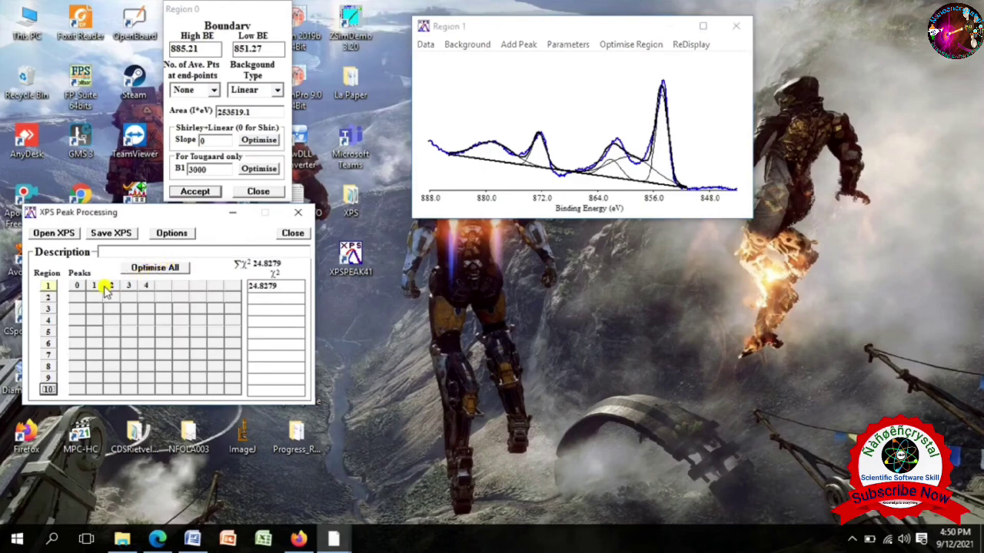
# - Release the fixed position of peak 4 at 862.05 and optimise all peaks again
pyautogui.click(146, 286)
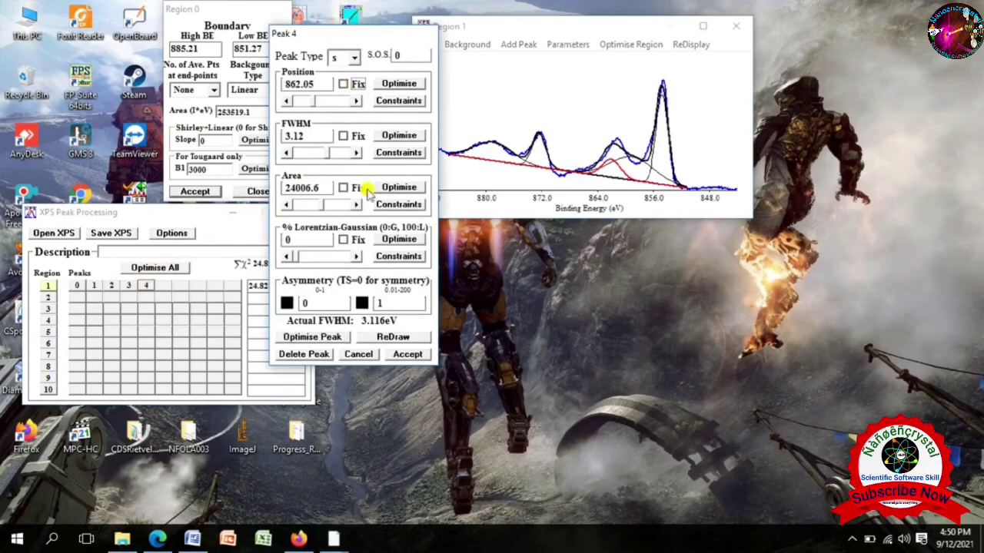
pyautogui.click(400, 355)
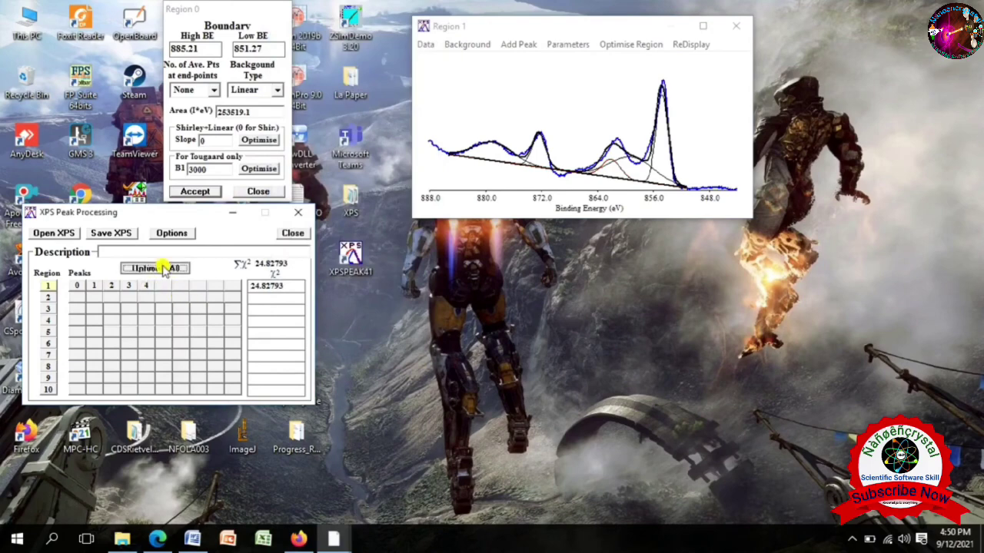
pyautogui.click(161, 267)
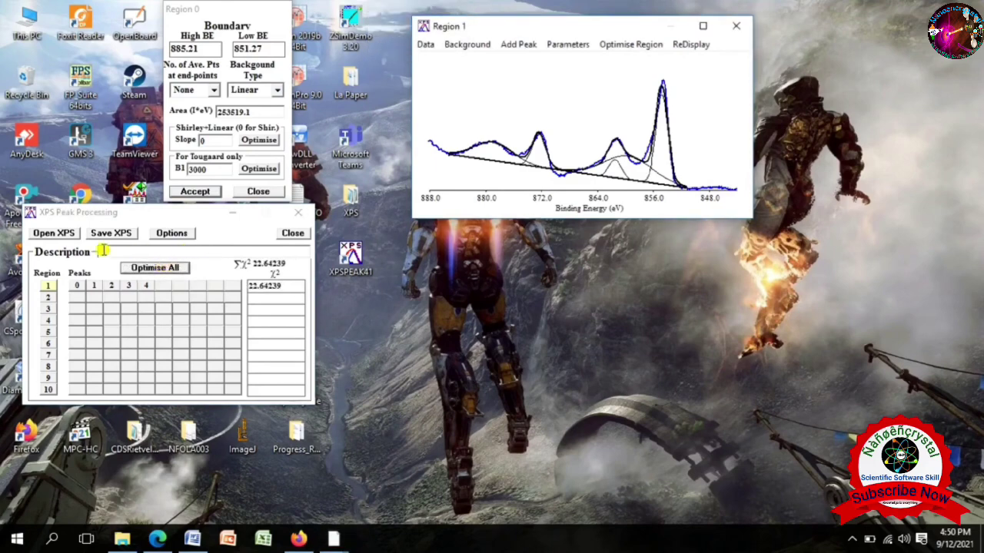
# - Delete peak 1 and peak 4, the two overlapping peaks between the 854 and 872 eV peaks
pyautogui.click(109, 285)
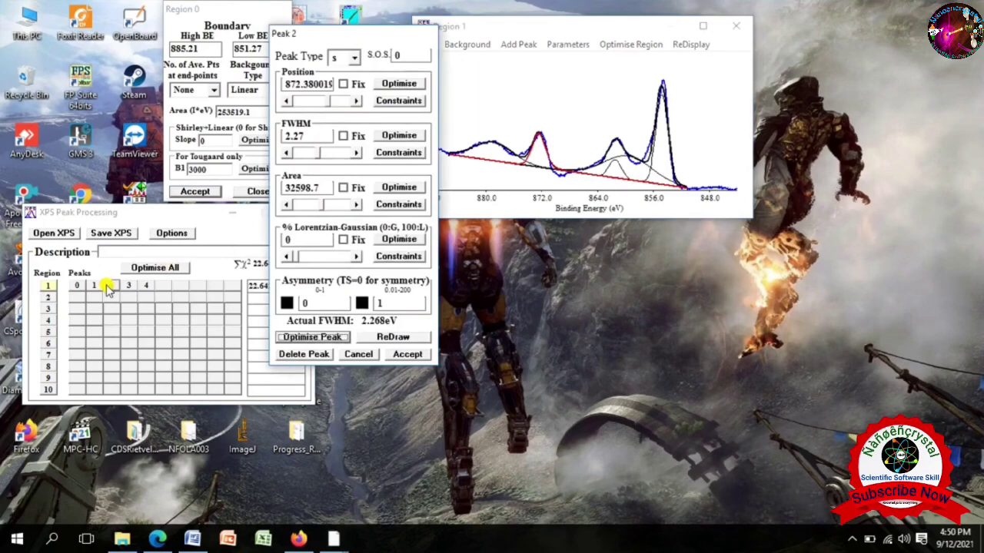
pyautogui.click(96, 286)
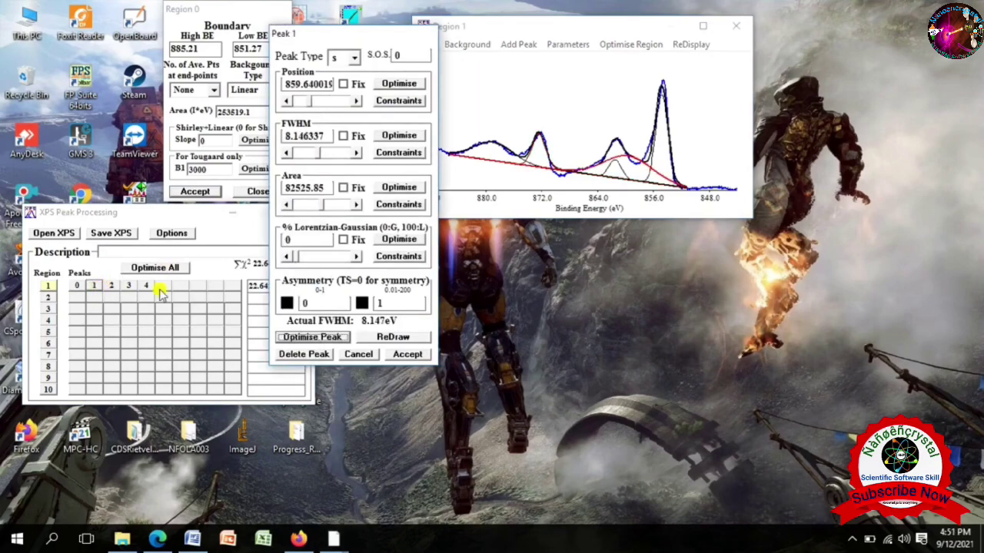
pyautogui.click(318, 355)
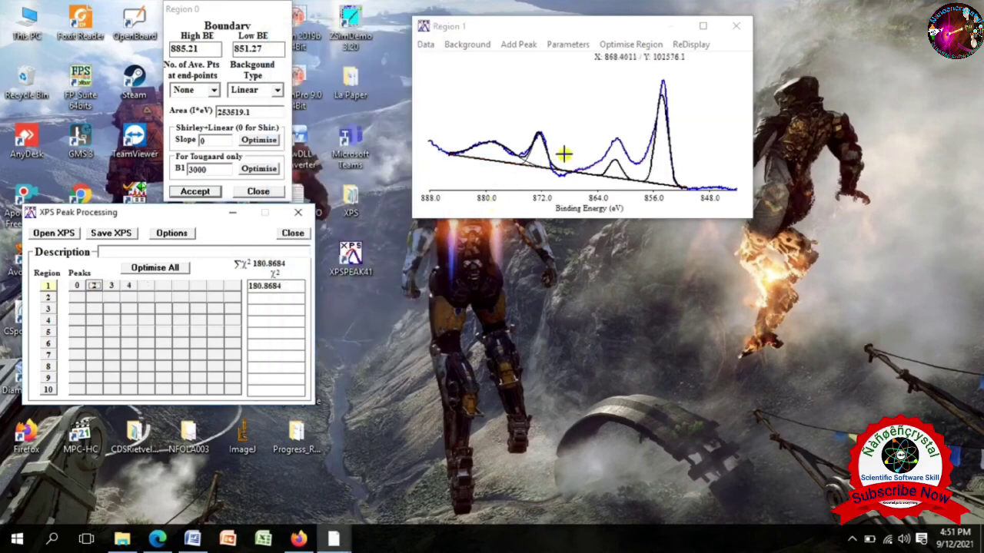
pyautogui.click(94, 286)
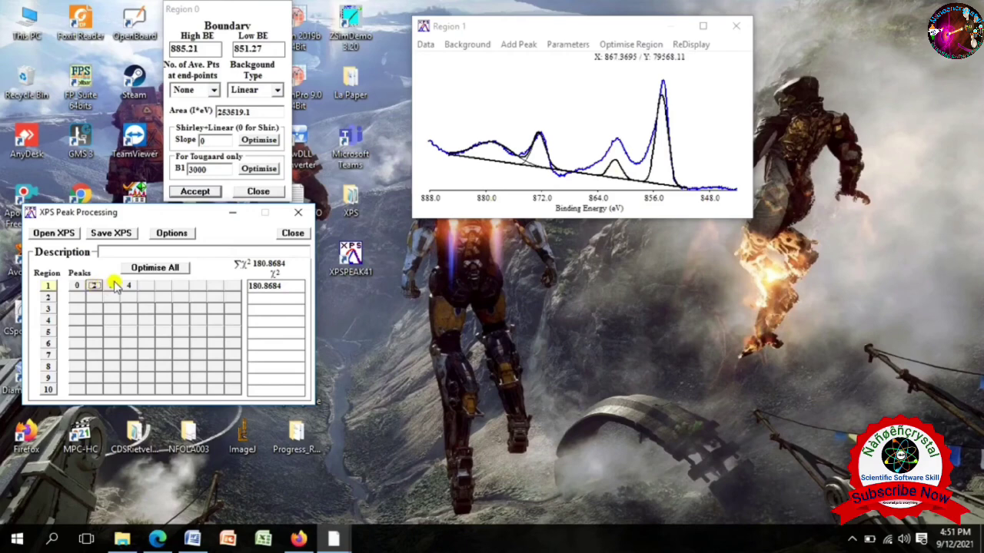
pyautogui.click(112, 286)
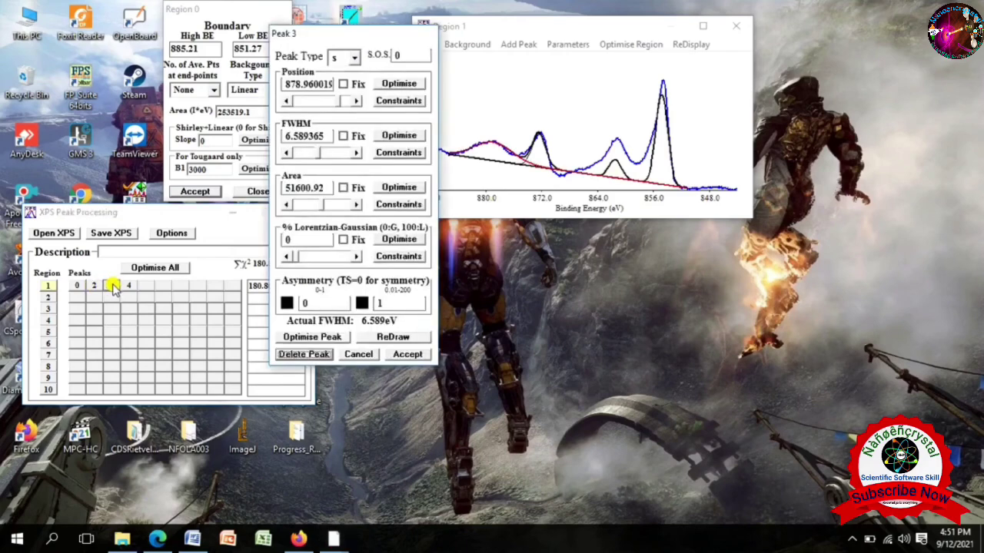
pyautogui.click(128, 286)
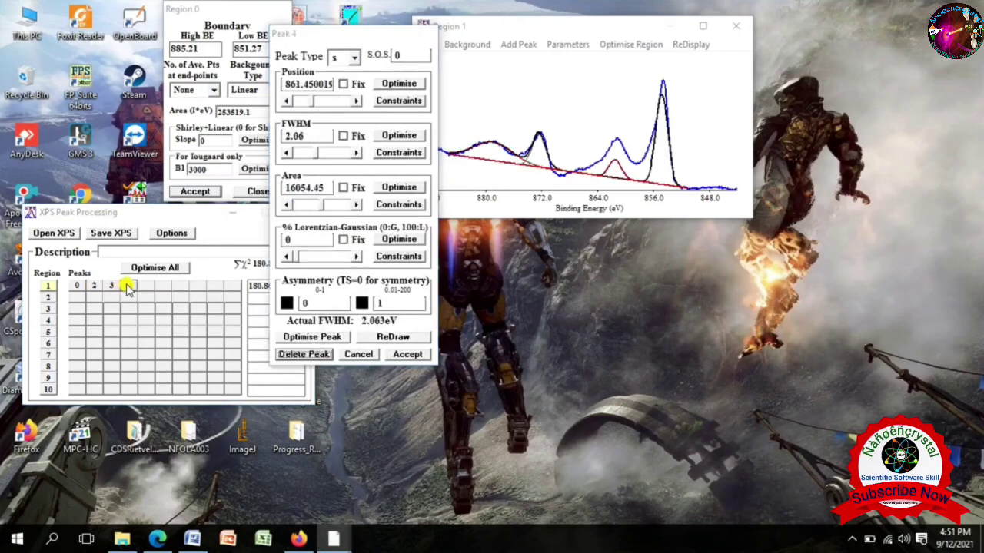
pyautogui.click(305, 355)
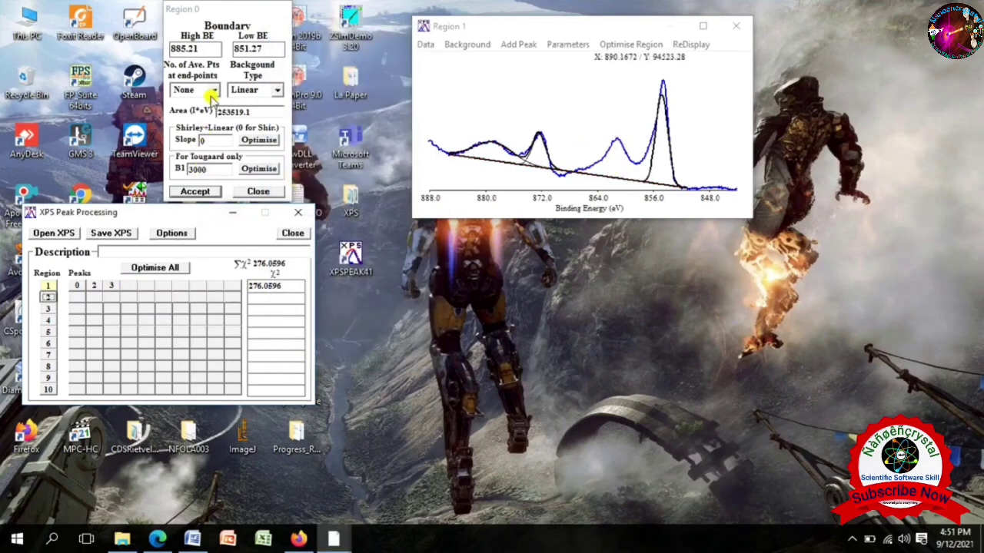
# - Add a single replacement peak at position 861.07 and fix its position
pyautogui.click(520, 45)
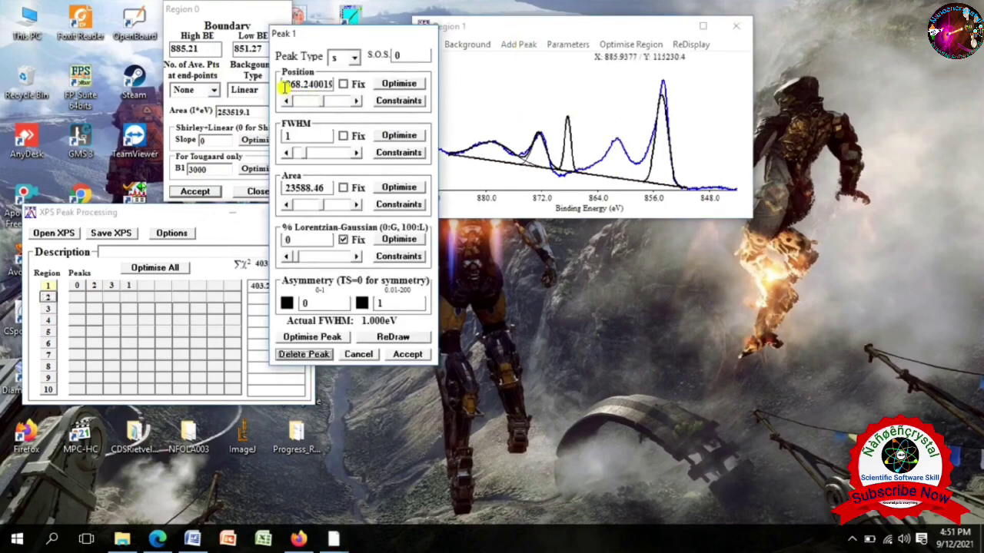
pyautogui.moveTo(284, 89); pyautogui.dragTo(335, 87)
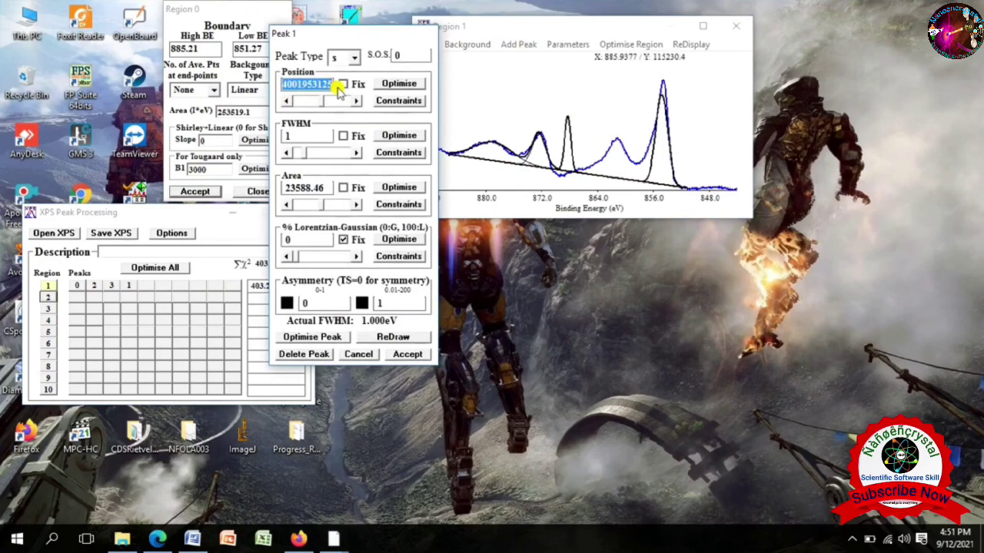
pyautogui.write('861.07')
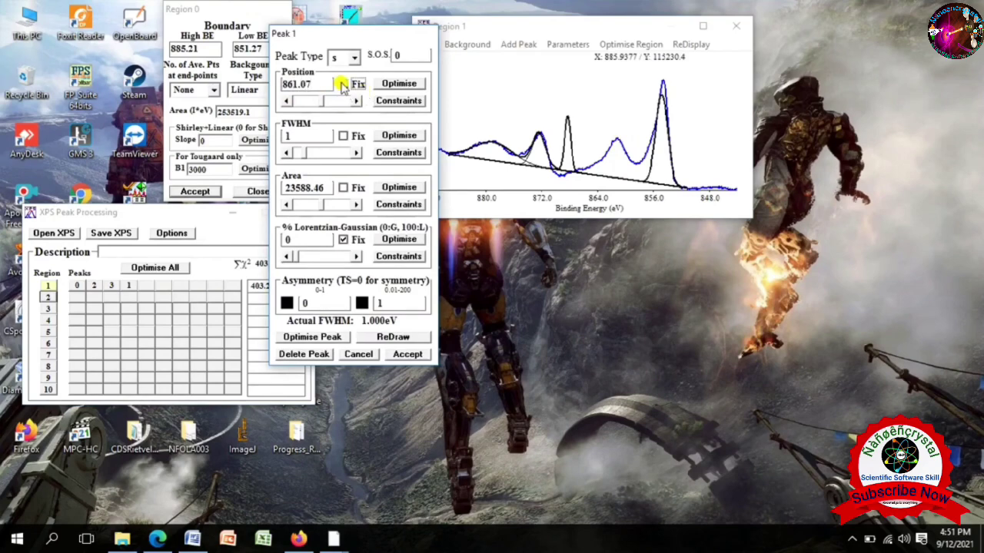
pyautogui.click(408, 354)
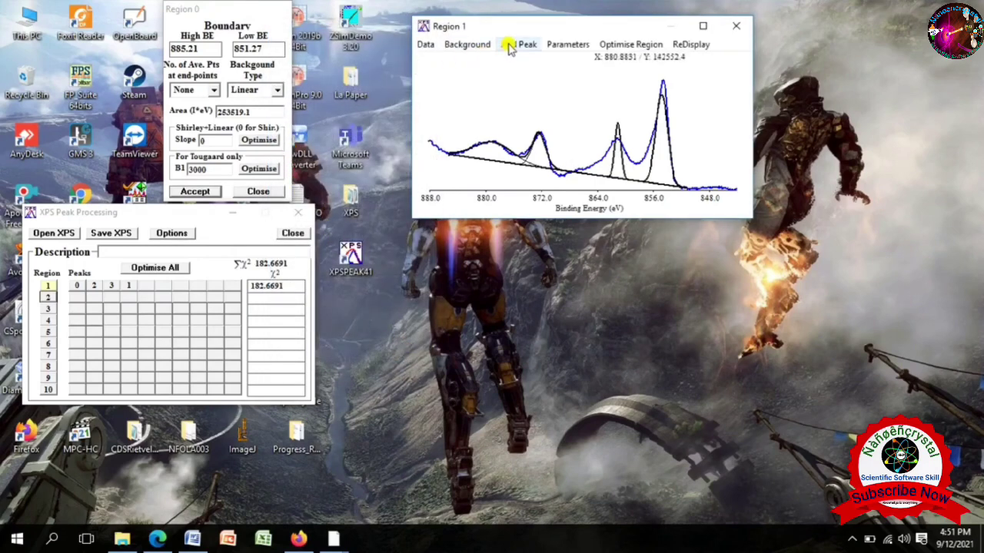
# - Optimise the four remaining peaks together three times to refine the fit
pyautogui.click(157, 270)
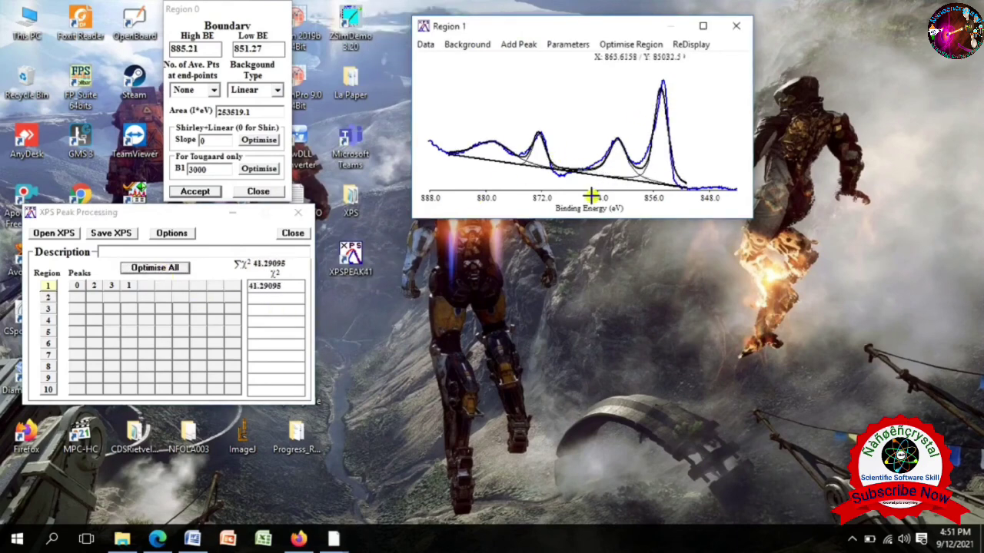
pyautogui.click(163, 267)
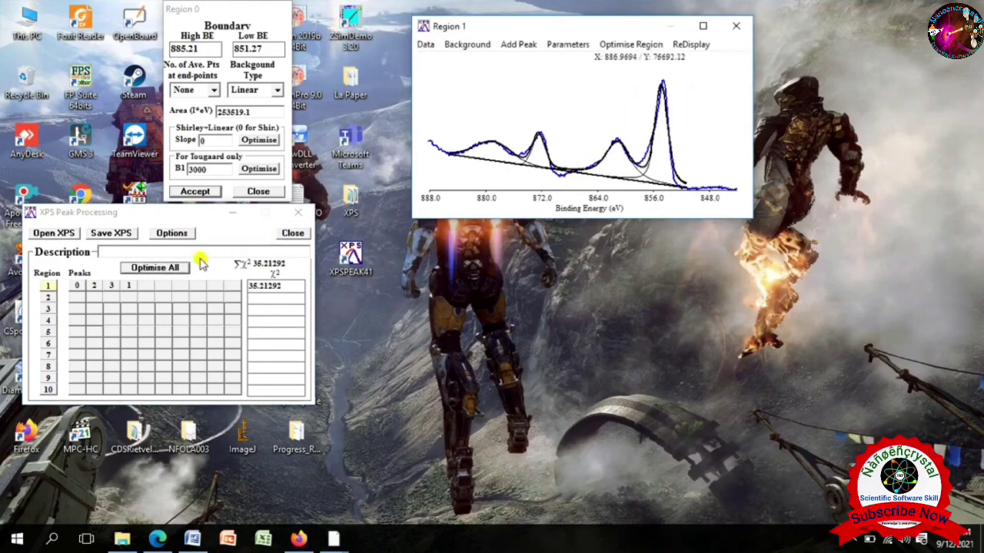
pyautogui.click(165, 269)
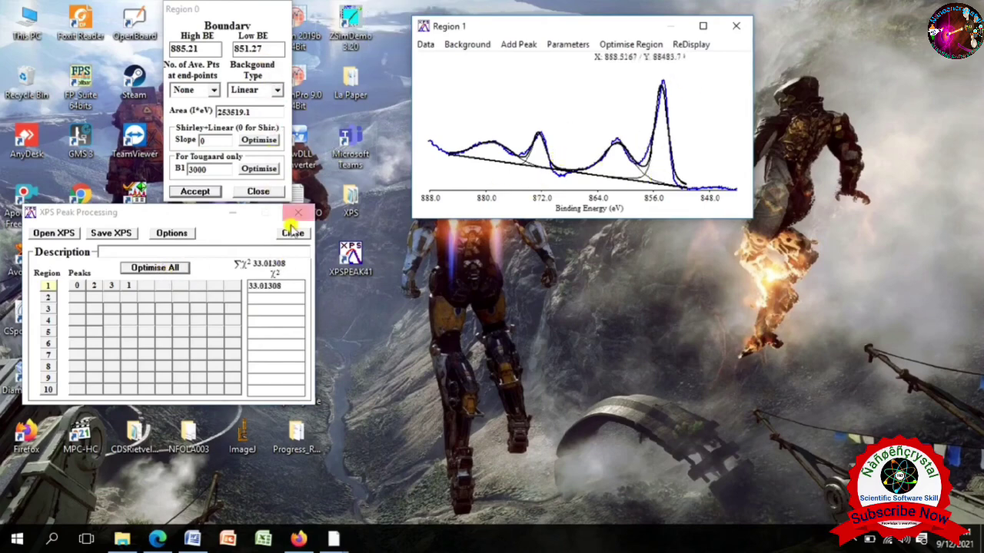
pyautogui.click(700, 28)
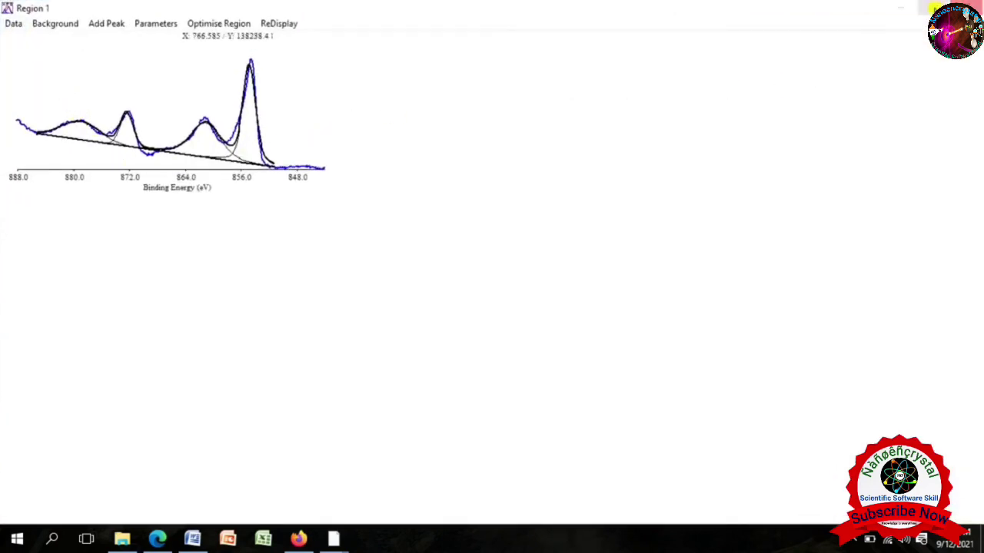
pyautogui.click(932, 7)
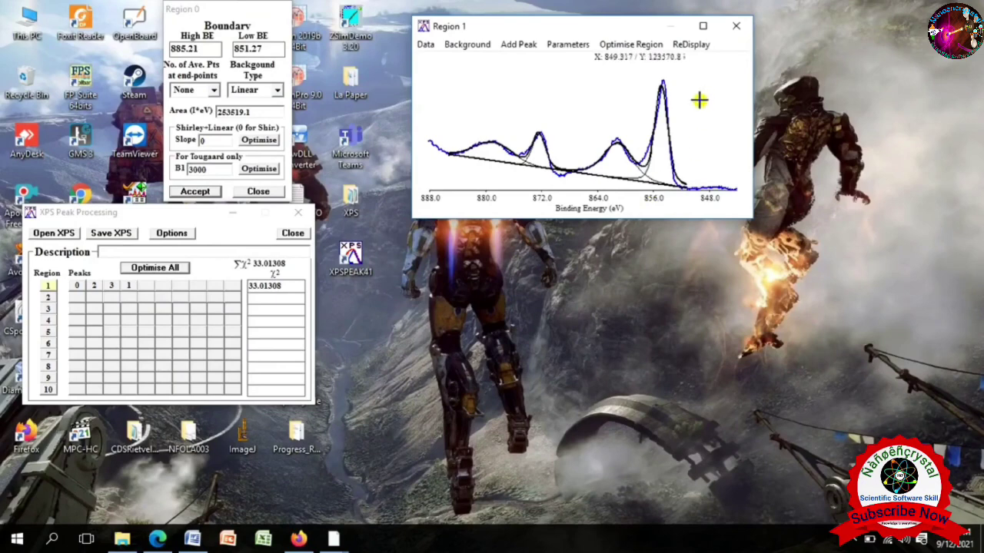
pyautogui.click(566, 87)
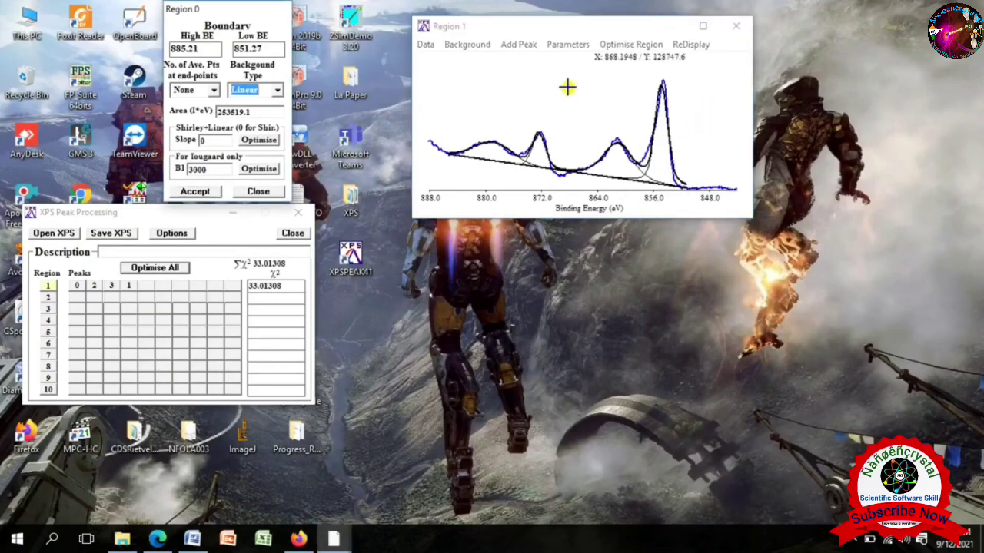